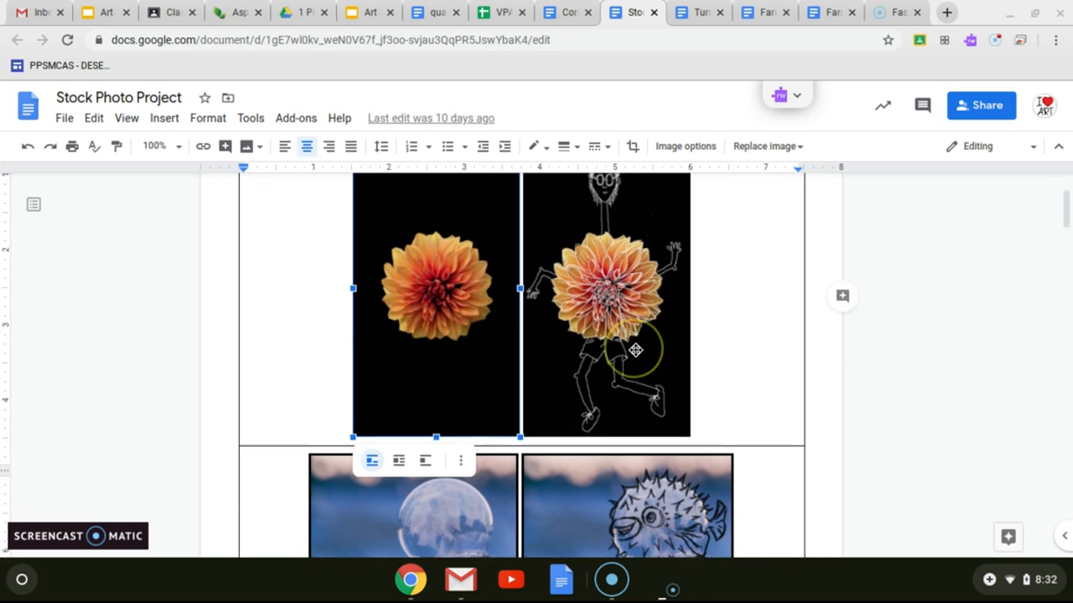
# Step: Open the Pixlr editor link in the "Opening a Blank Document" section of the Stock Photo Project document
pyautogui.scroll(1, 586, 350)
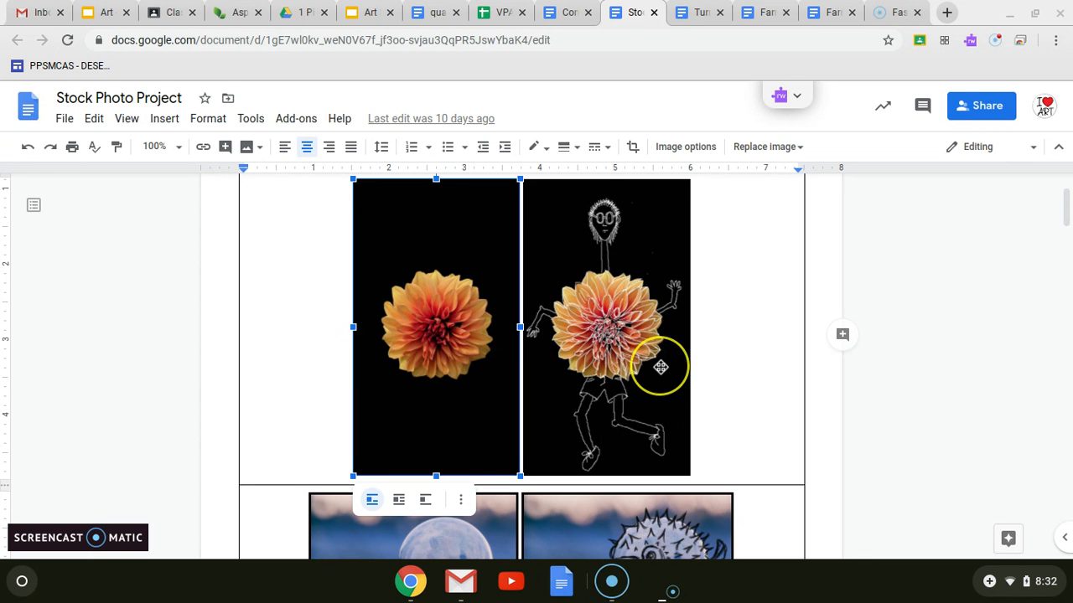
pyautogui.scroll(-3, 652, 356)
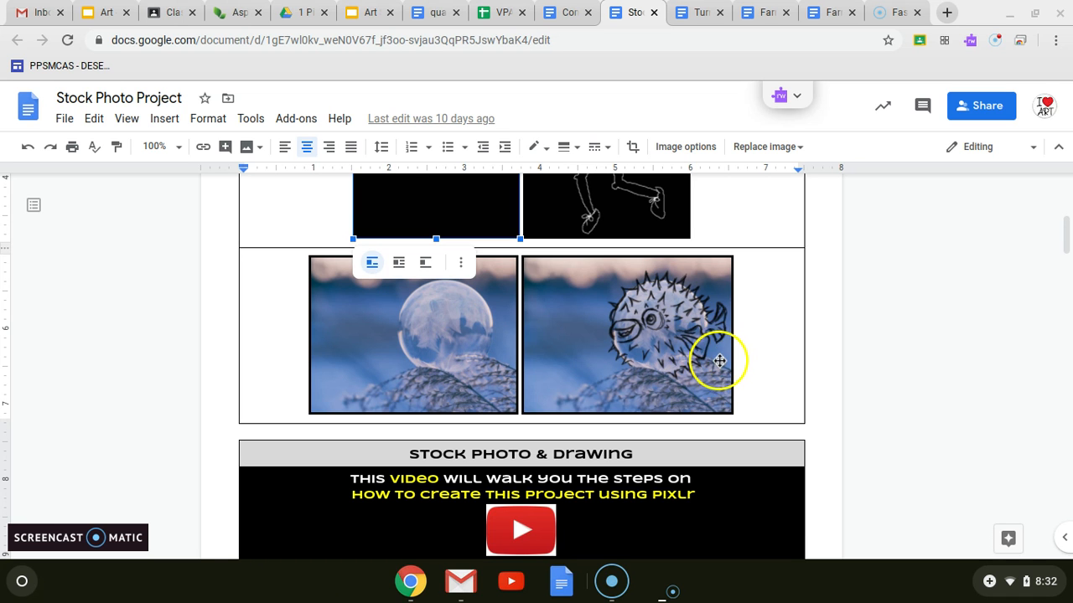
pyautogui.scroll(-2, 724, 352)
pyautogui.scroll(-5, 726, 354)
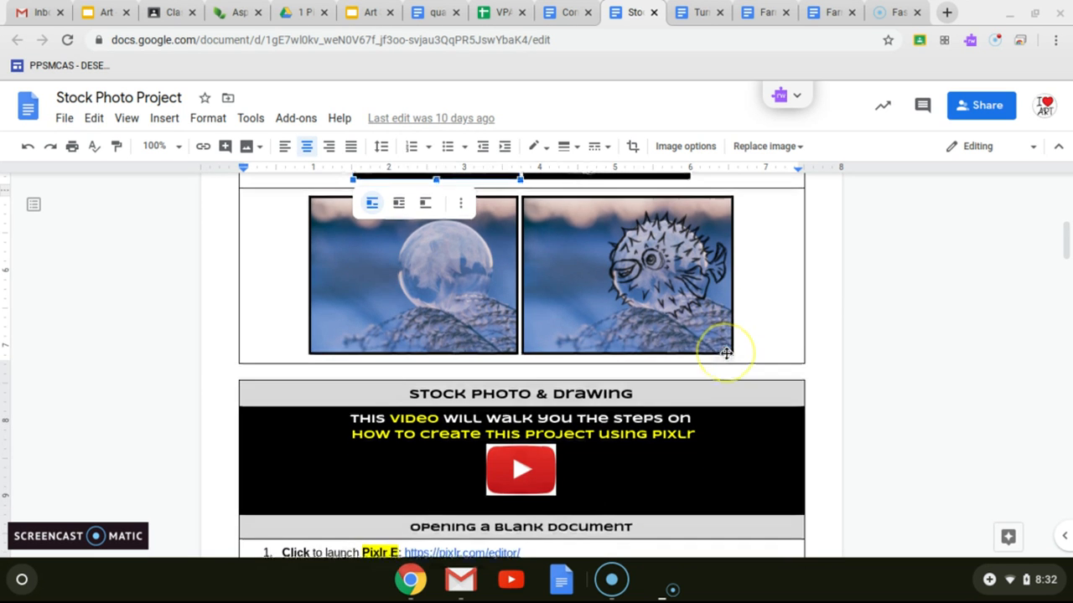
pyautogui.scroll(-3, 726, 354)
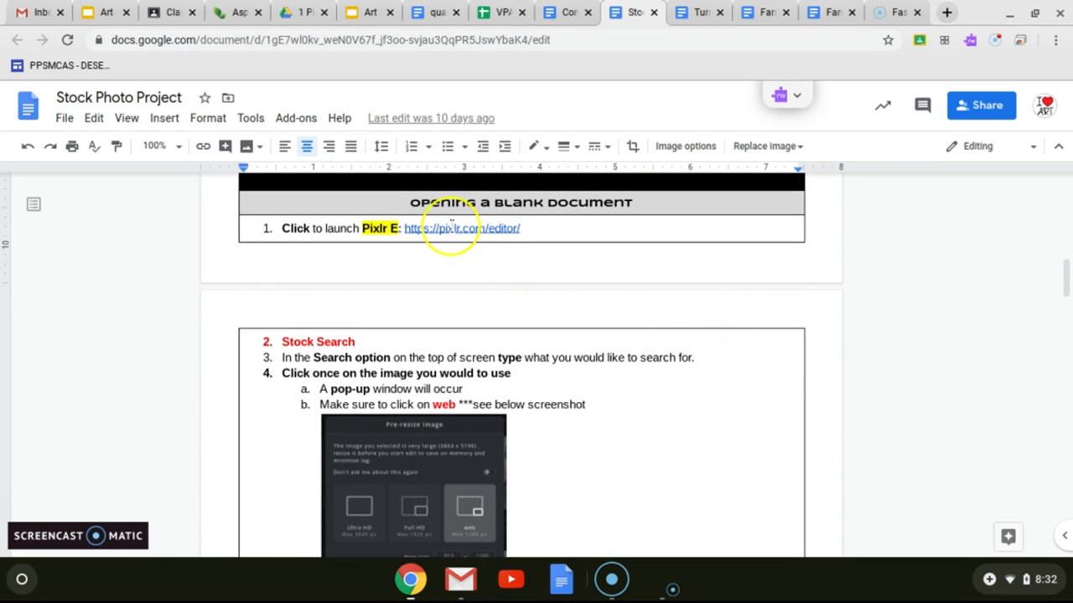
pyautogui.click(440, 228)
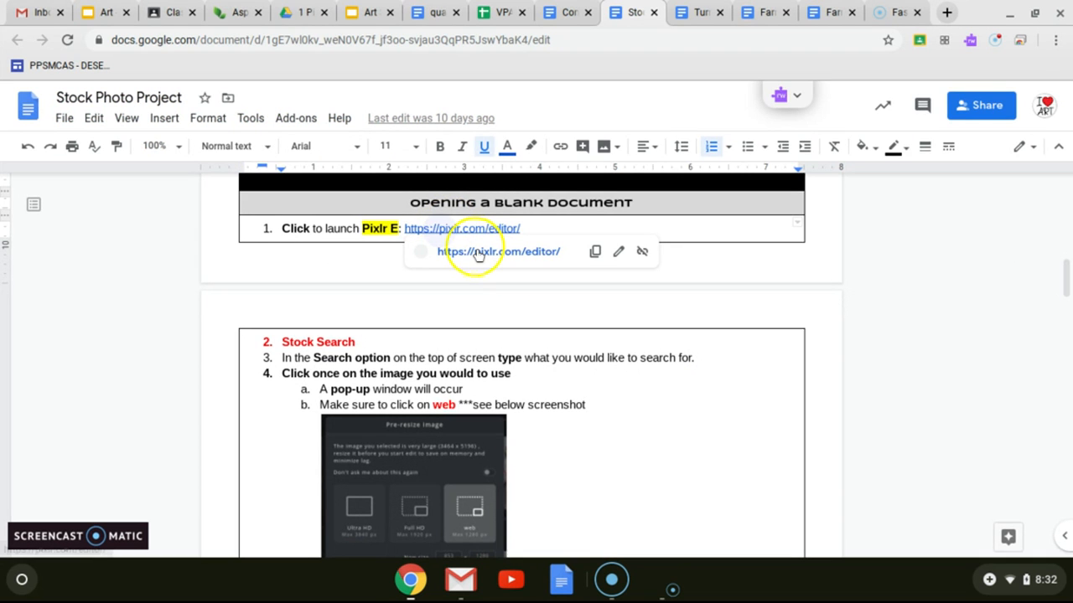
pyautogui.click(474, 250)
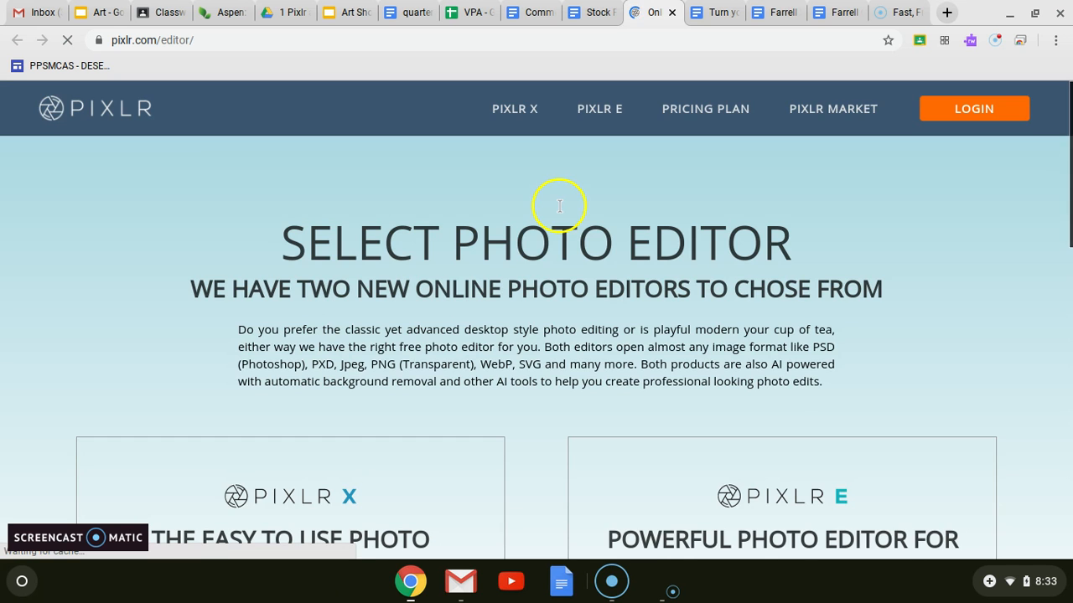
# Step: Launch the Pixlr E editor from the photo editor selection page
pyautogui.scroll(-3, 794, 456)
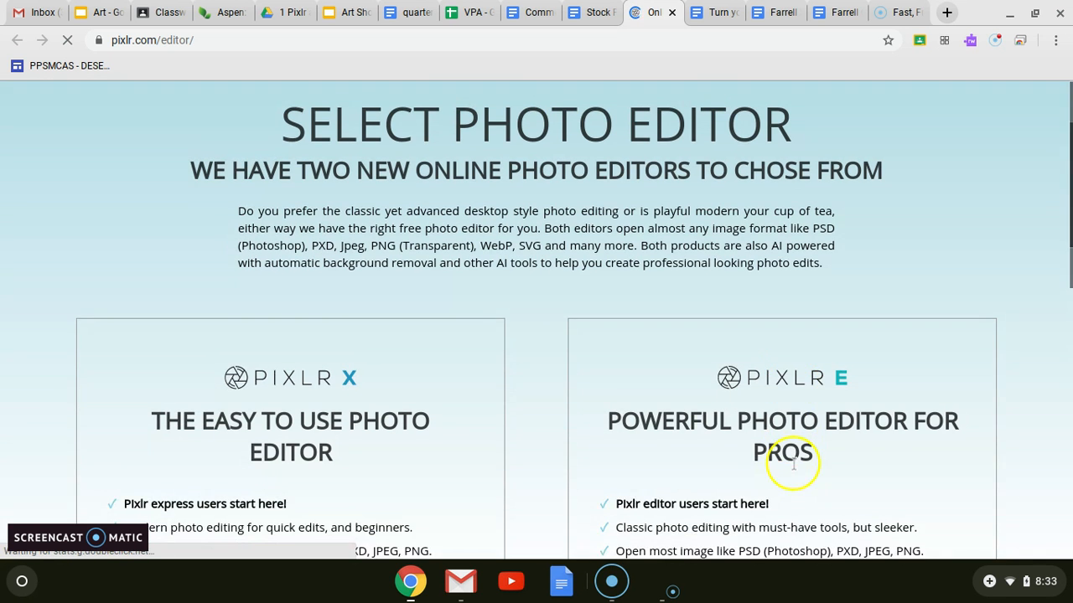
pyautogui.scroll(-3, 792, 450)
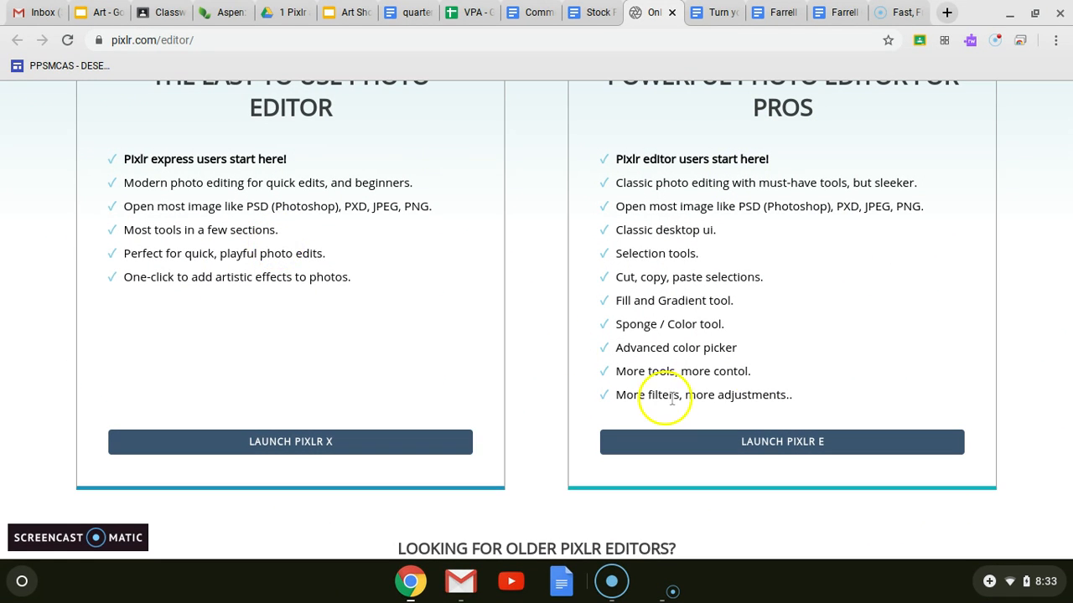
pyautogui.click(804, 453)
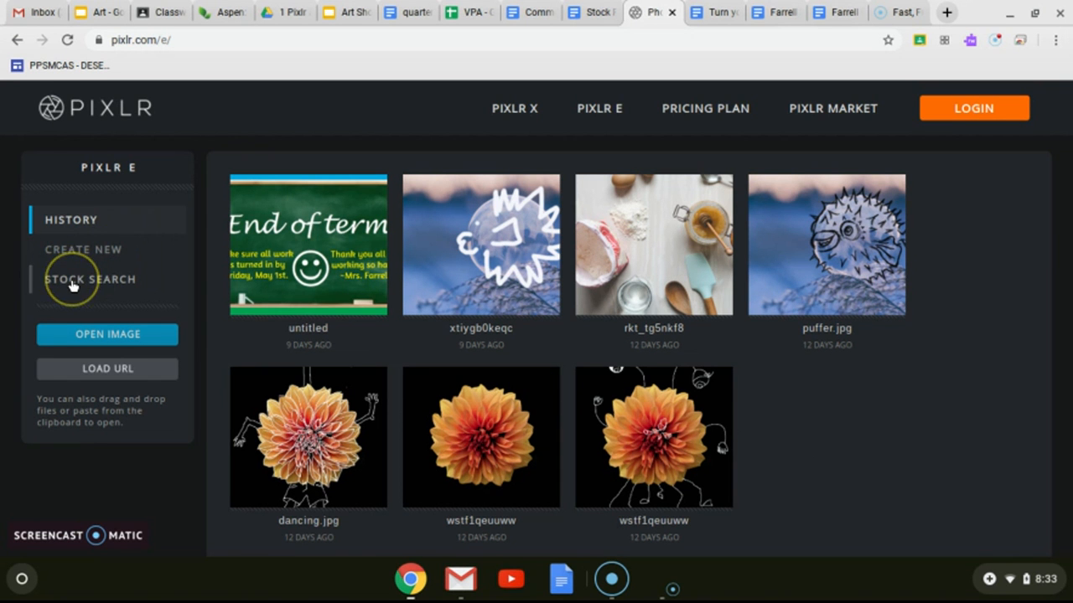
# Step: Search Pixlr's stock images for "flower" in place of the existing search term
pyautogui.click(72, 286)
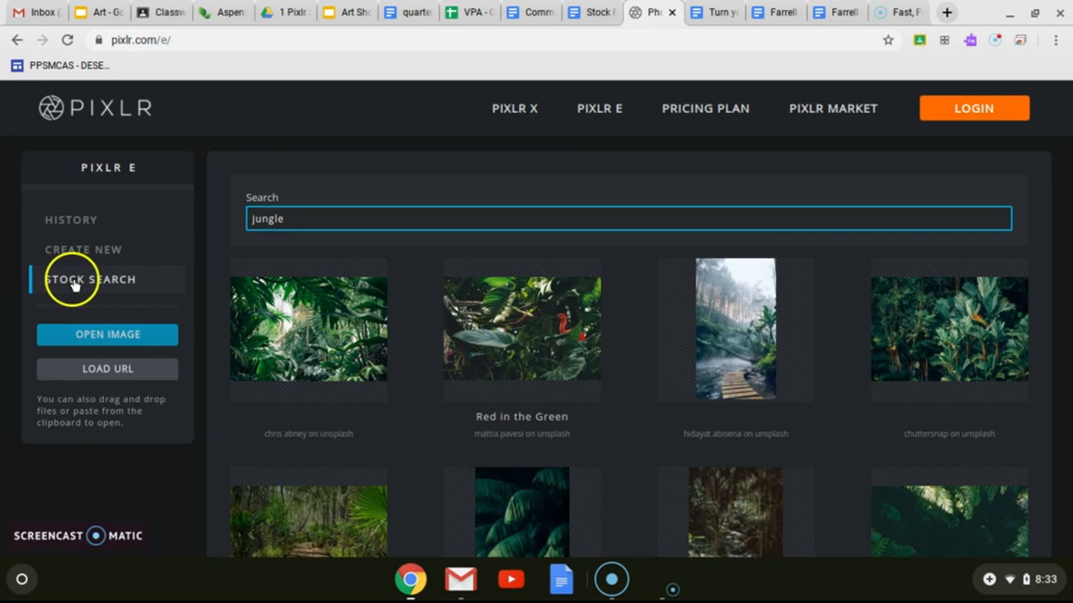
pyautogui.moveTo(248, 222)
pyautogui.mouseDown()
pyautogui.moveTo(304, 216)
pyautogui.moveTo(236, 223)
pyautogui.mouseUp()
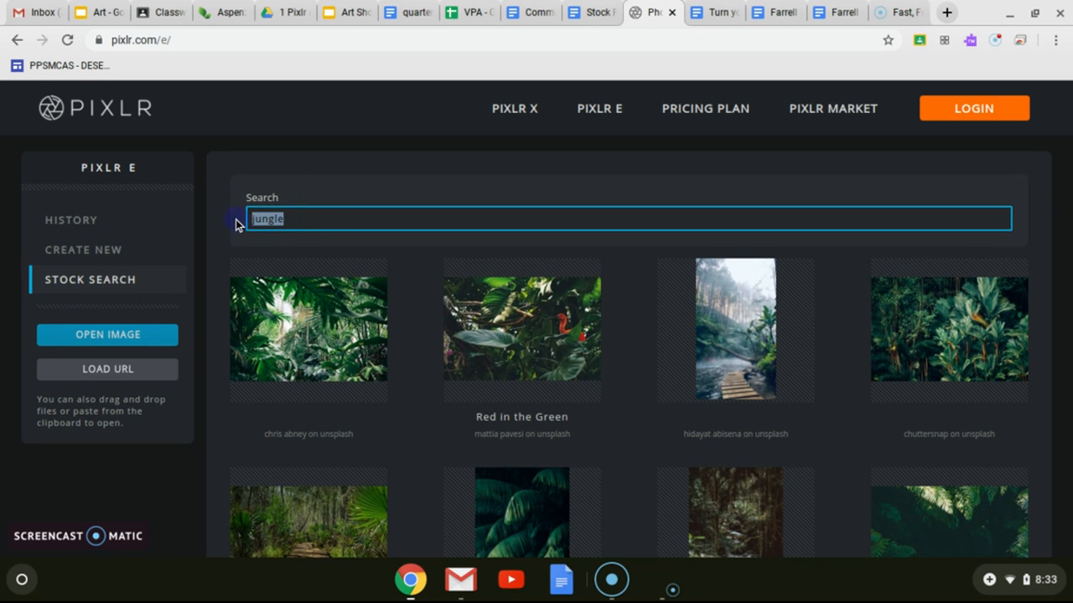
pyautogui.press('BackSpace')
pyautogui.write('flower')
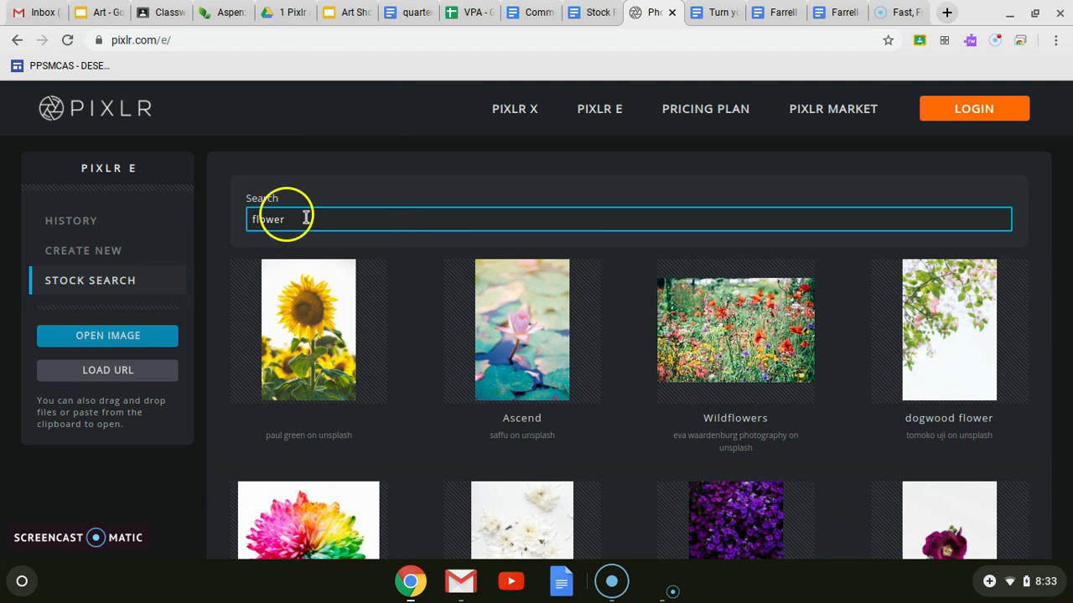
# Step: Choose the "Pink Tulip & window light" photo from the flower stock images
pyautogui.scroll(-2, 543, 344)
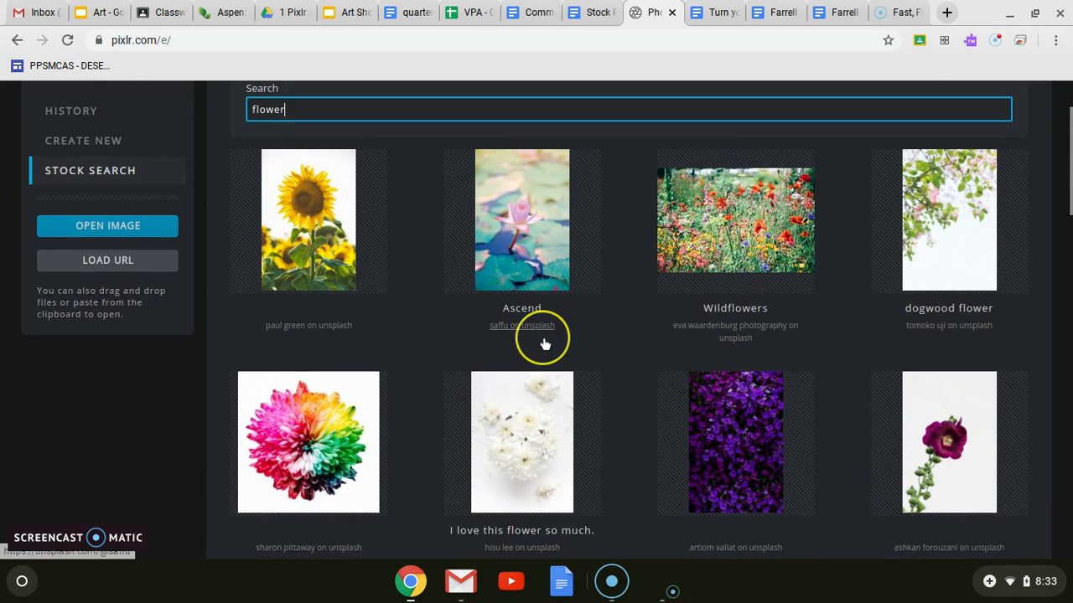
pyautogui.scroll(-5, 543, 343)
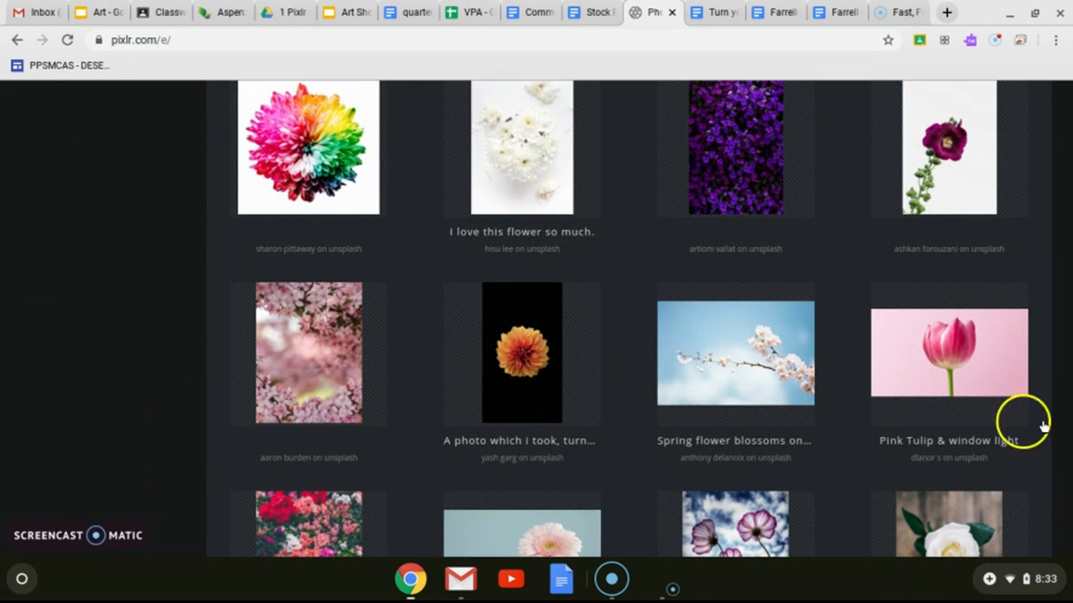
pyautogui.click(934, 356)
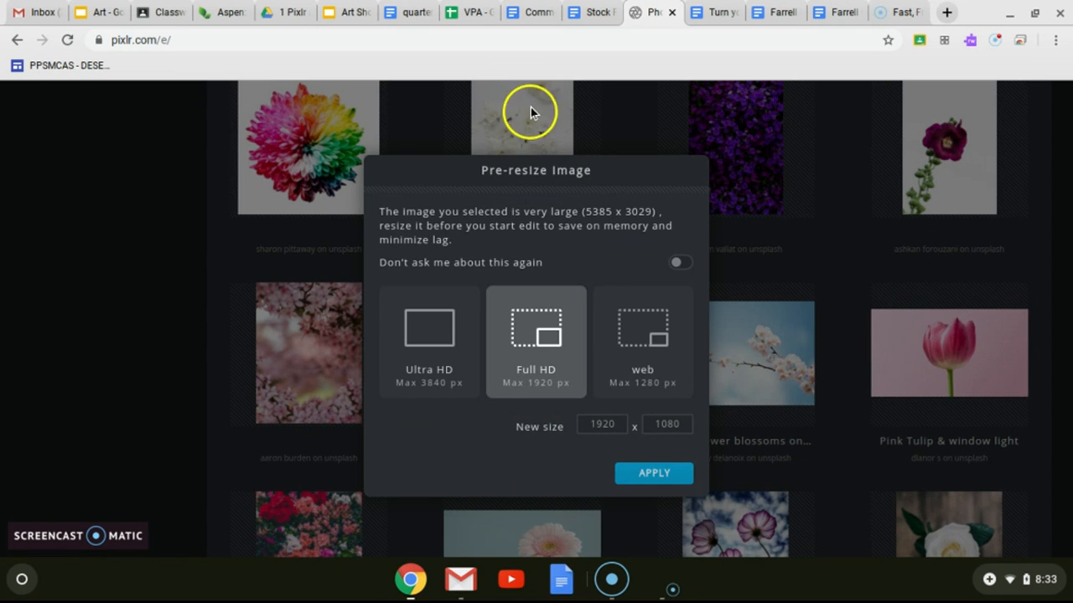
# Step: Consult the Stock Photo Project document's resize instructions, and open the tulip photo in Pixlr at the web size, 1280 x 720
pyautogui.click(594, 14)
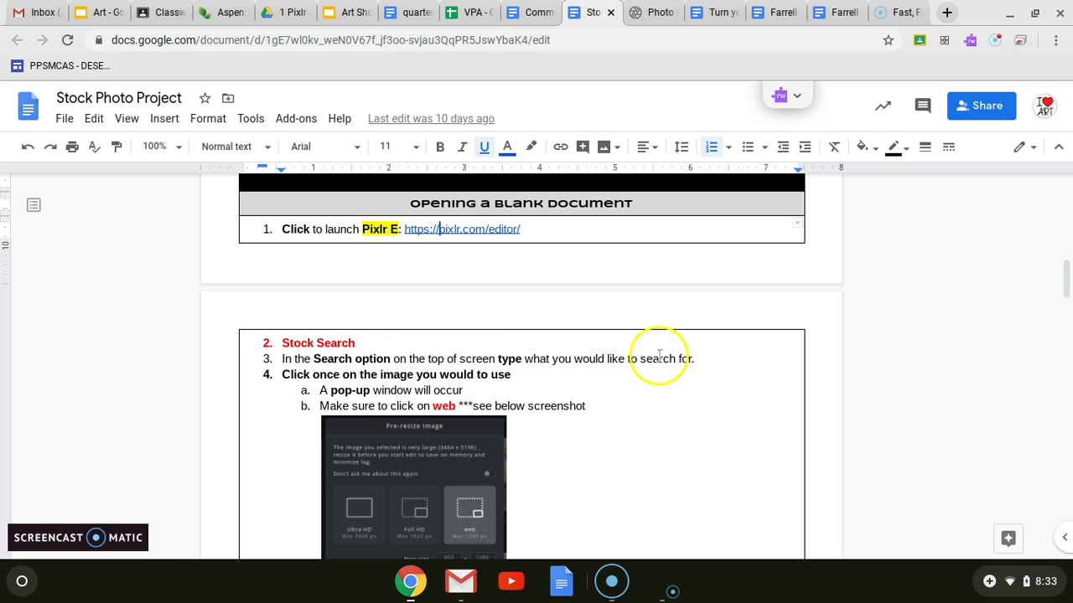
pyautogui.scroll(-4, 659, 356)
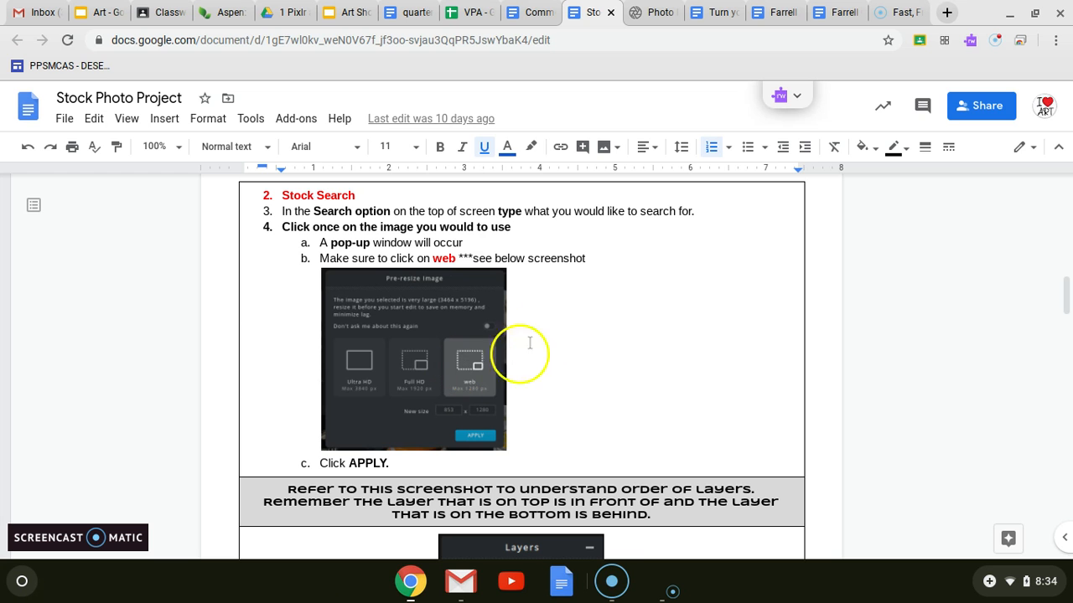
pyautogui.click(644, 13)
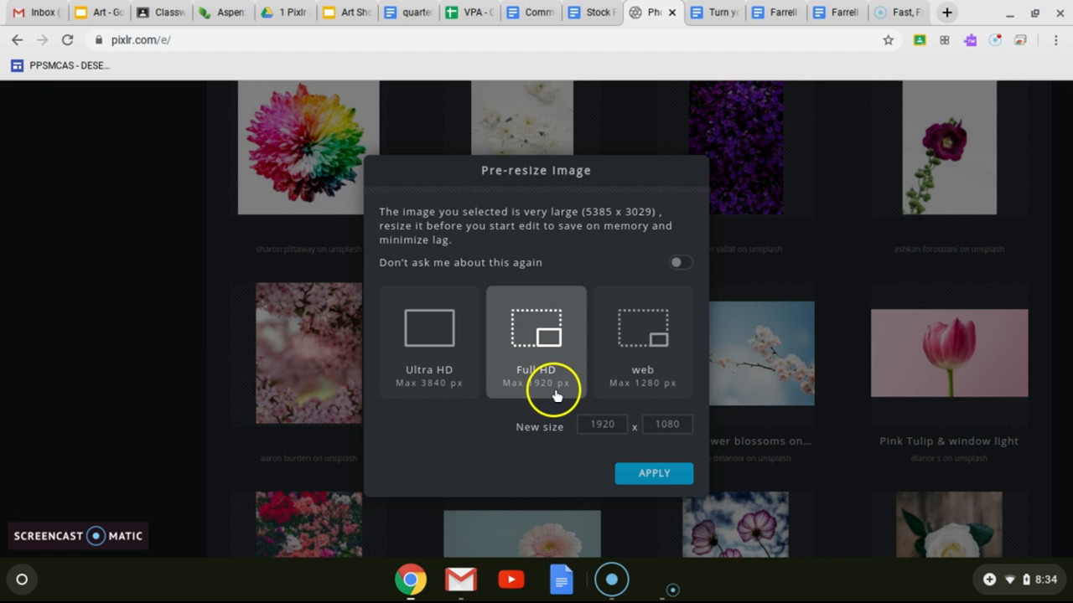
pyautogui.click(633, 336)
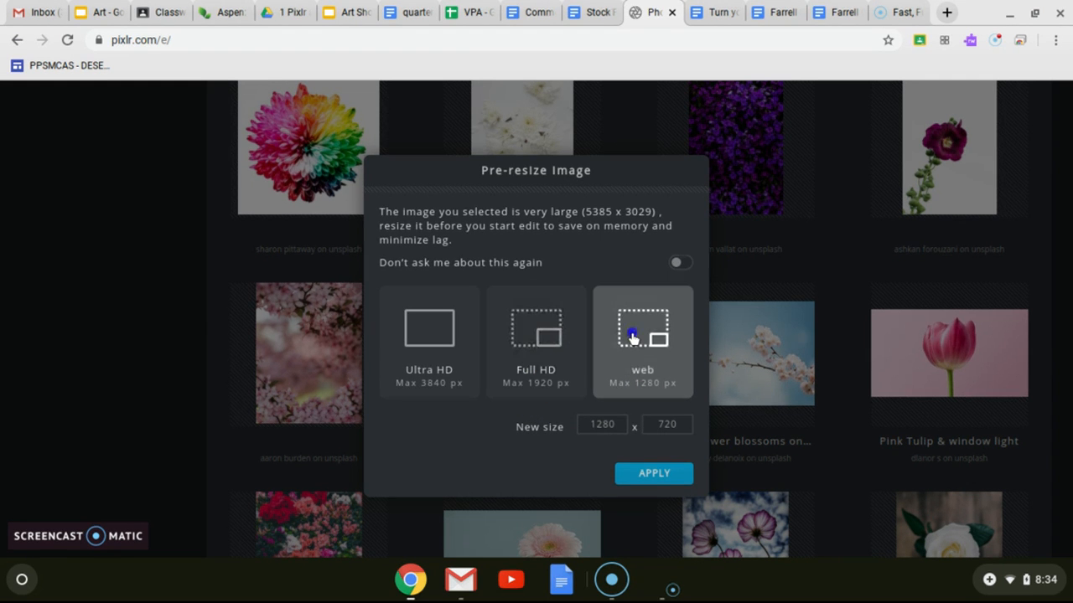
pyautogui.click(648, 474)
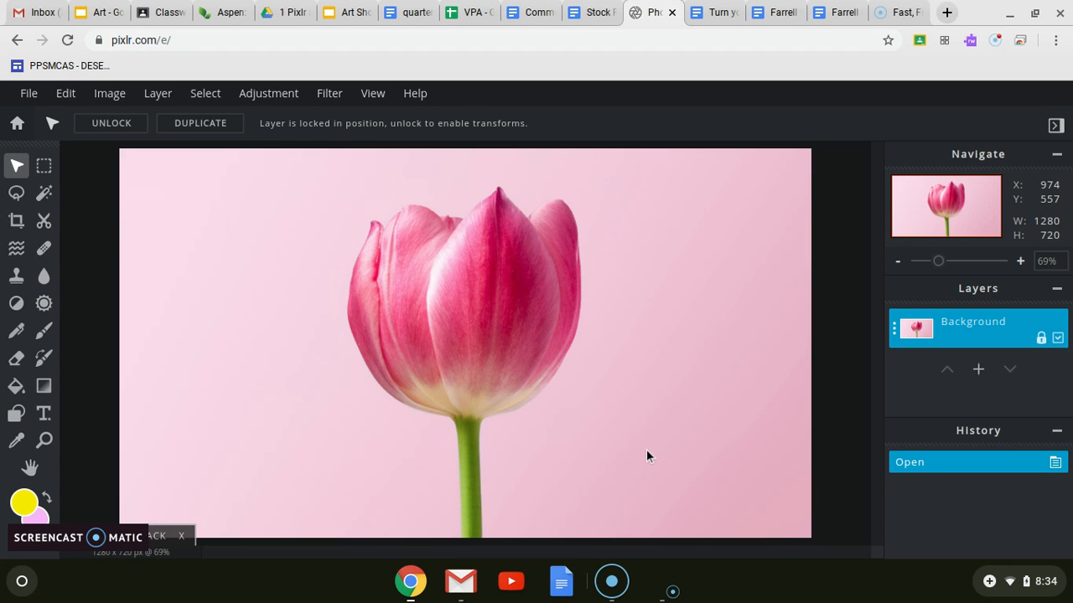
# Step: Read the Stock Photo Project document's instructions on layer order and creating the drawing layer, and return to Pixlr E
pyautogui.click(589, 14)
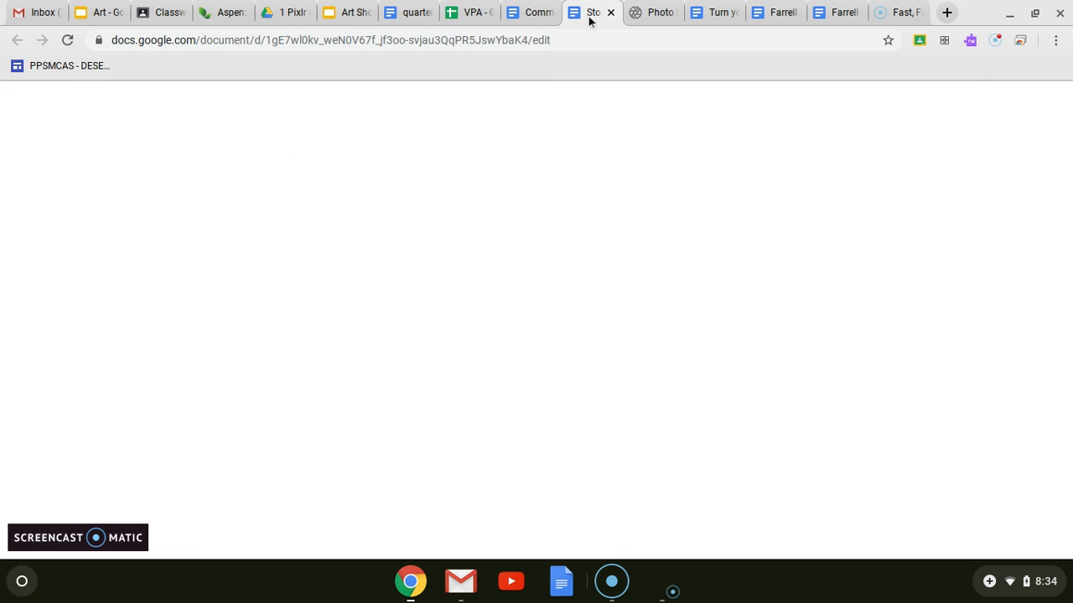
pyautogui.scroll(-3, 595, 293)
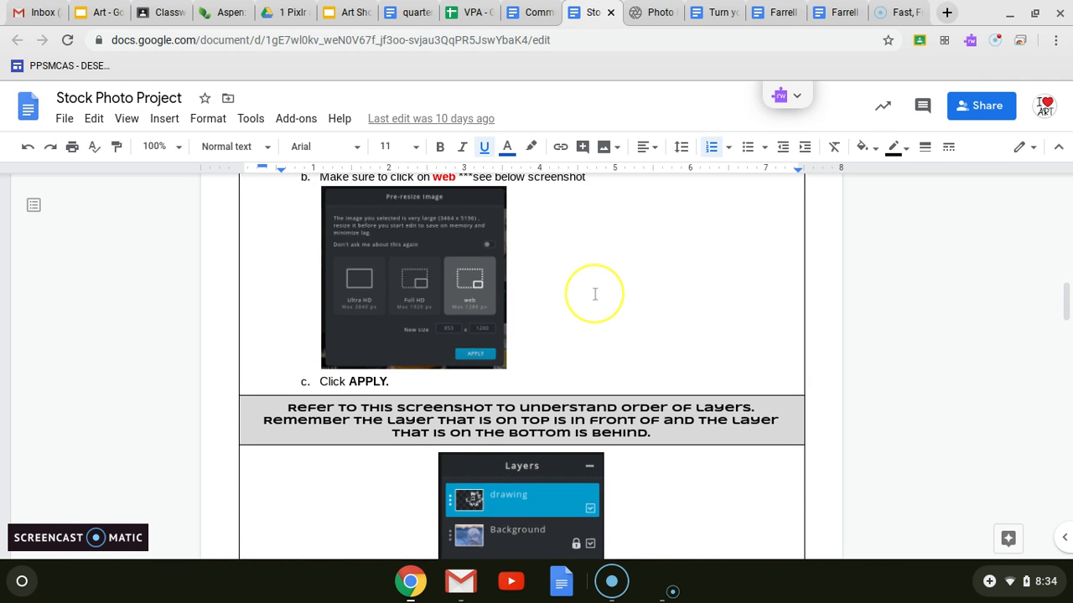
pyautogui.scroll(-4, 594, 293)
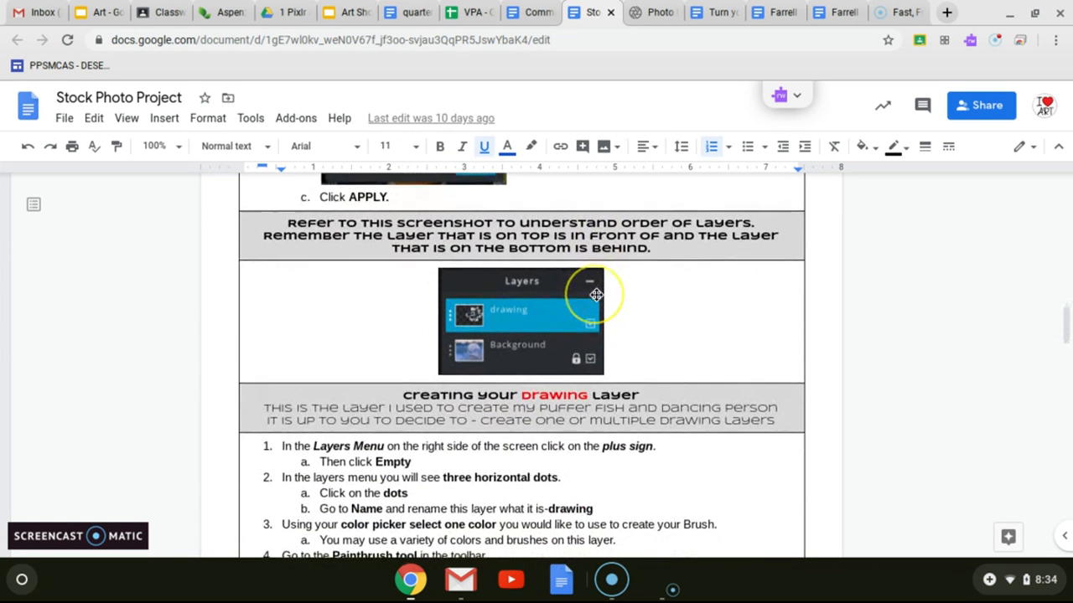
pyautogui.scroll(-1, 596, 295)
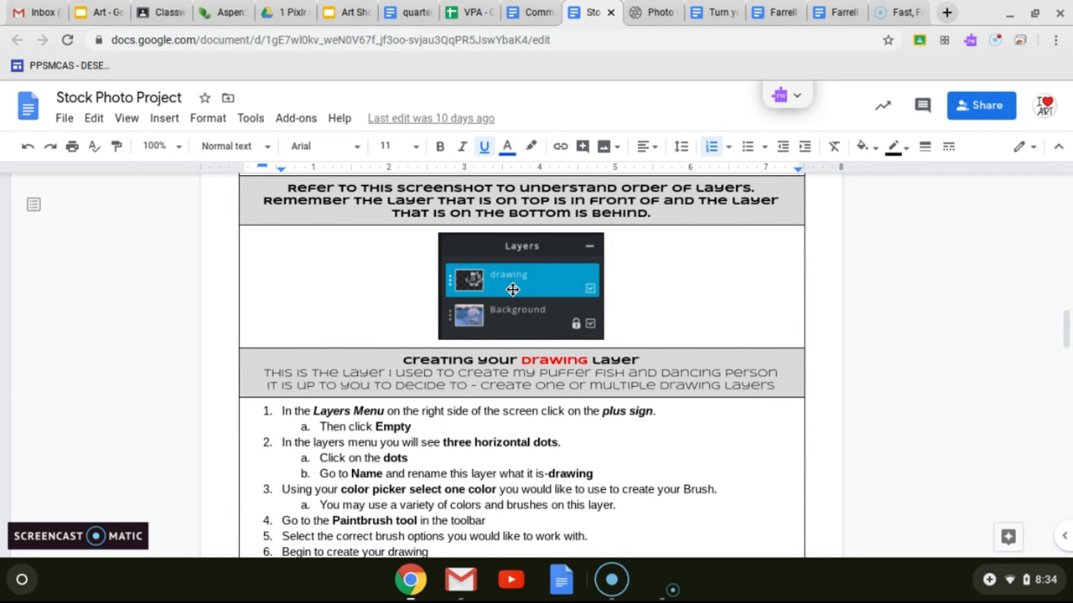
pyautogui.click(155, 145)
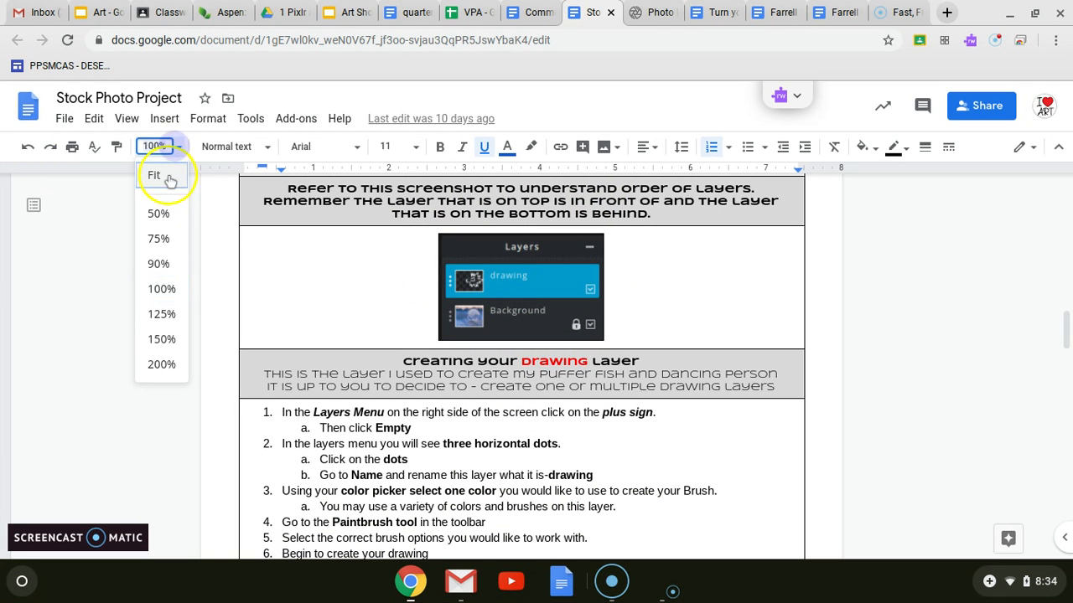
pyautogui.click(168, 181)
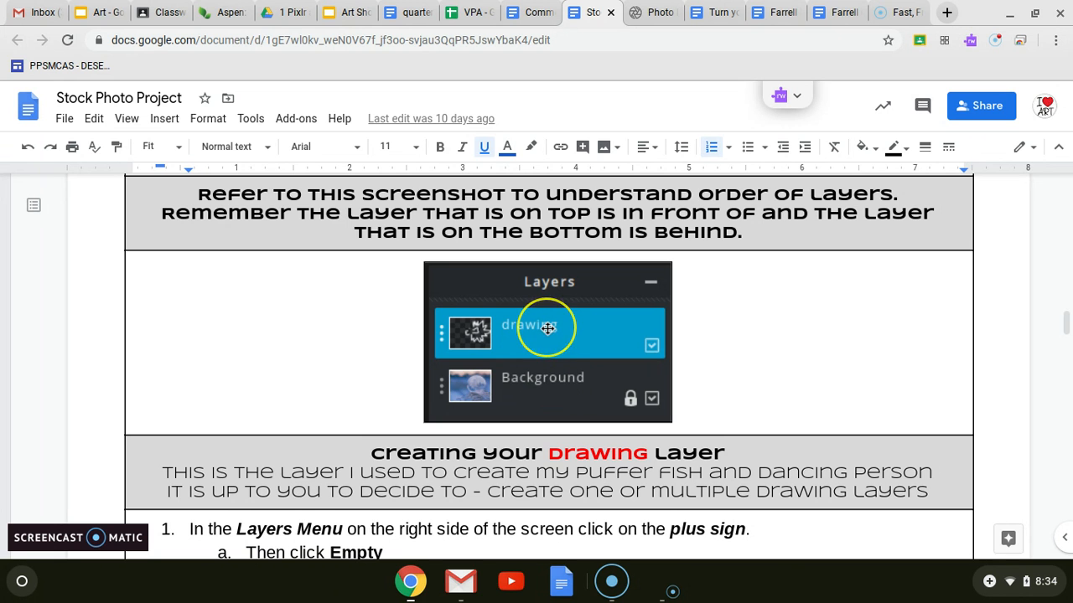
pyautogui.scroll(-5, 547, 328)
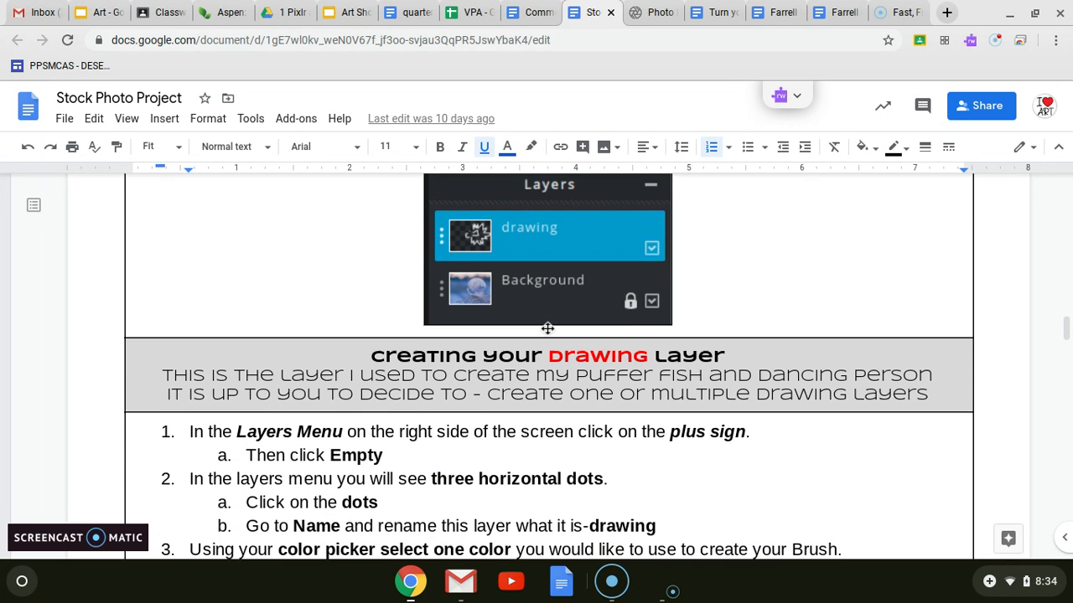
pyautogui.scroll(-2, 547, 317)
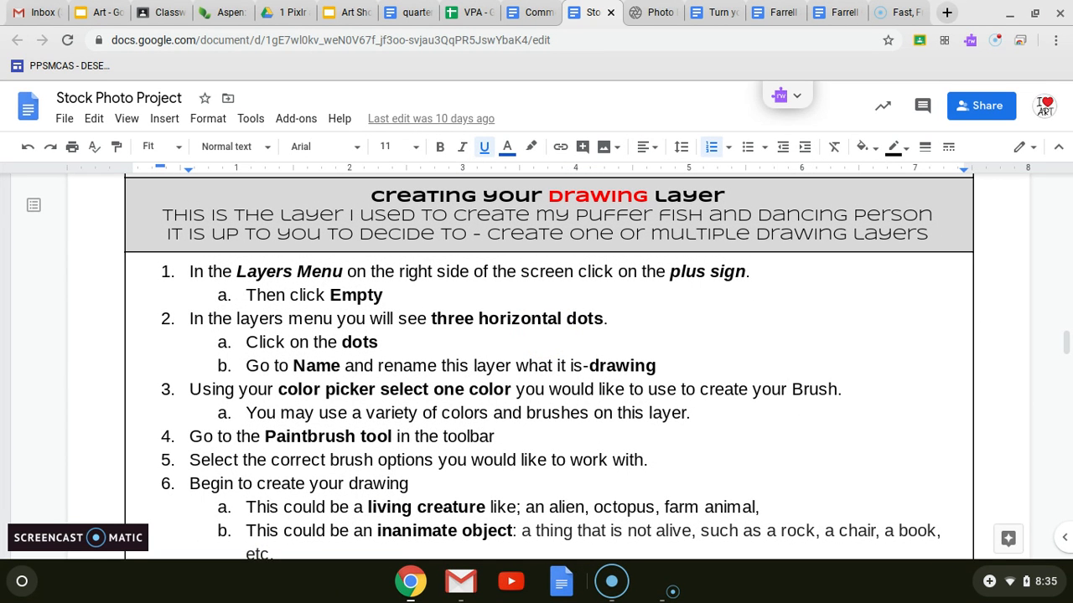
pyautogui.click(533, 12)
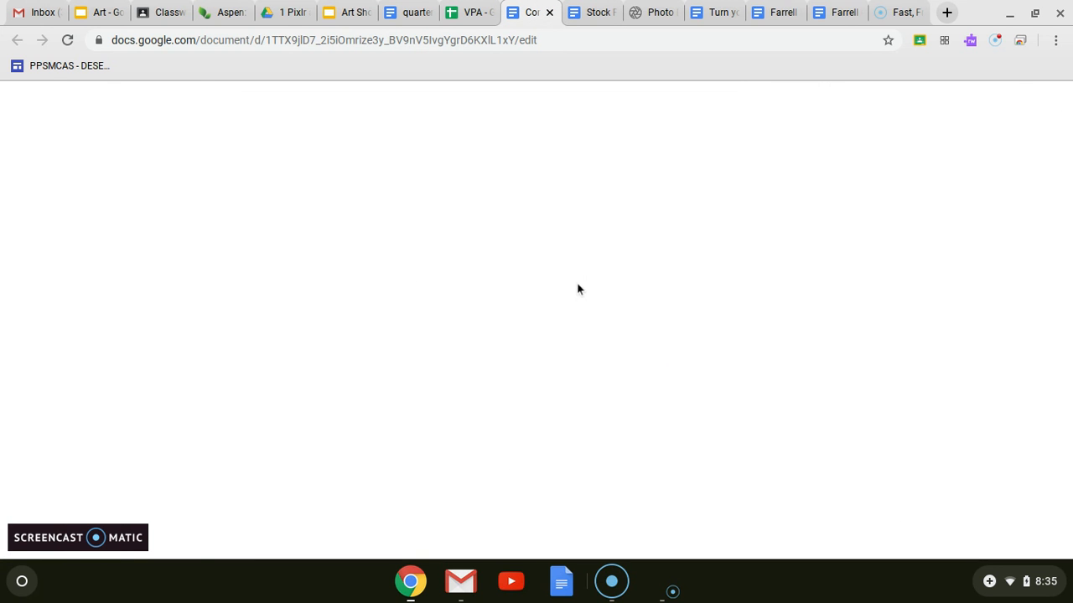
pyautogui.click(647, 10)
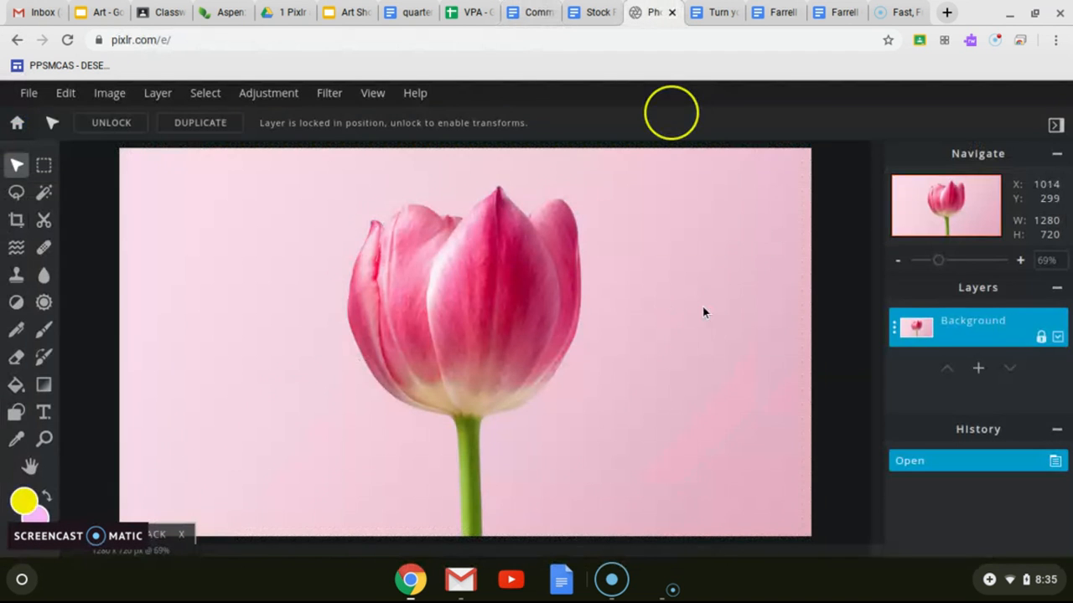
pyautogui.click(979, 370)
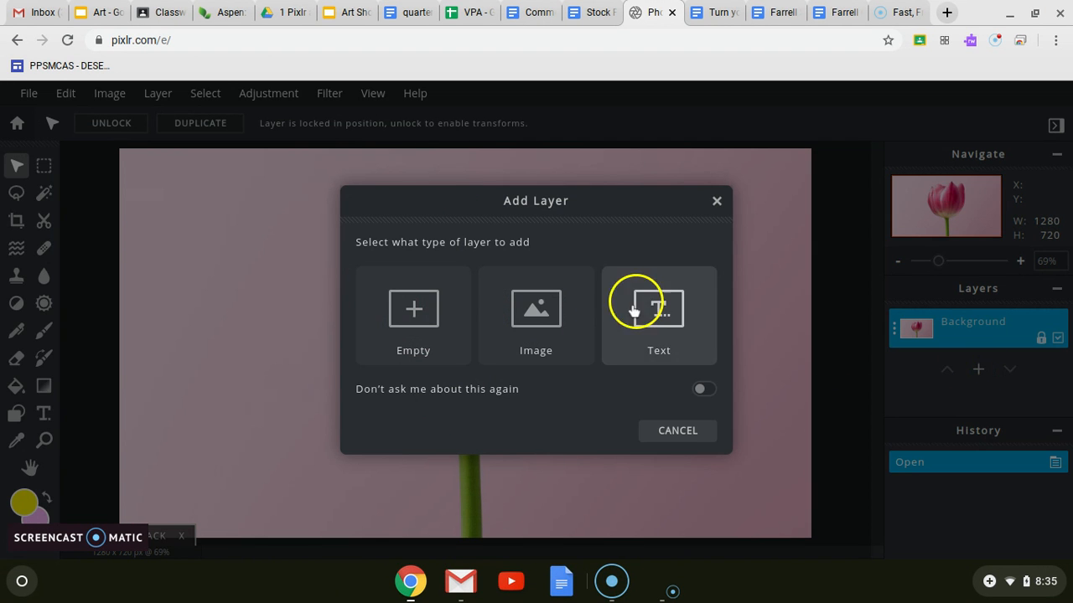
pyautogui.click(559, 317)
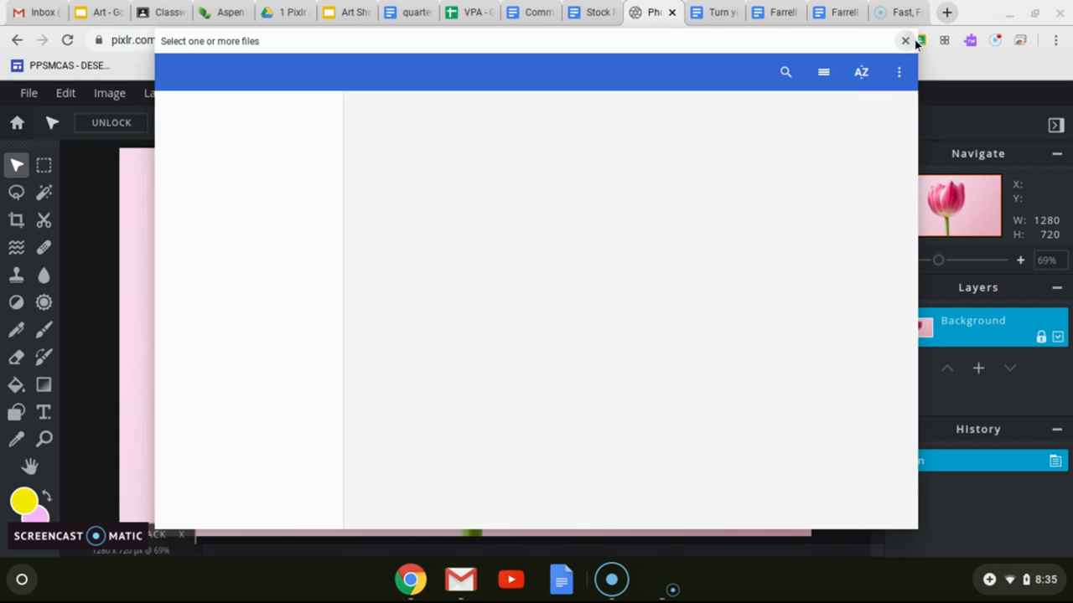
pyautogui.click(906, 41)
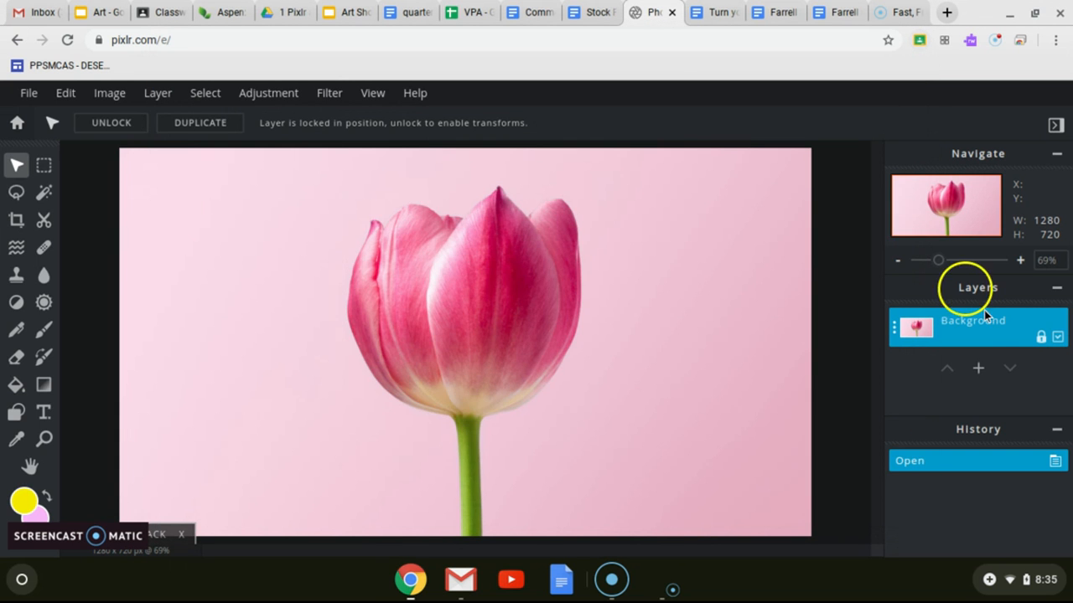
# Step: Add an empty layer above the Background and rename it "Drawing"
pyautogui.click(978, 370)
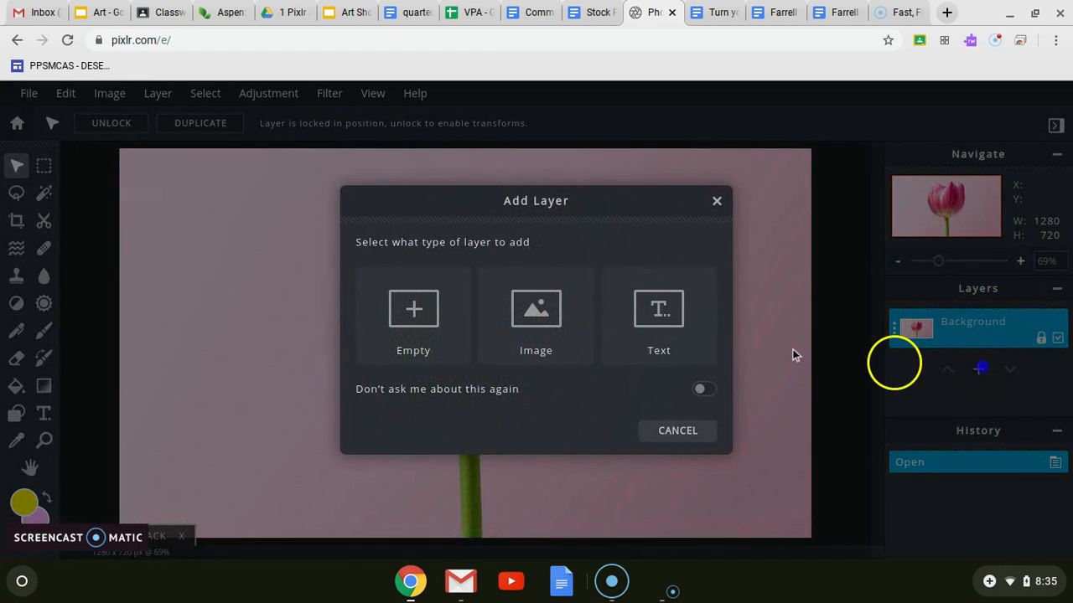
pyautogui.click(420, 316)
pyautogui.click(895, 329)
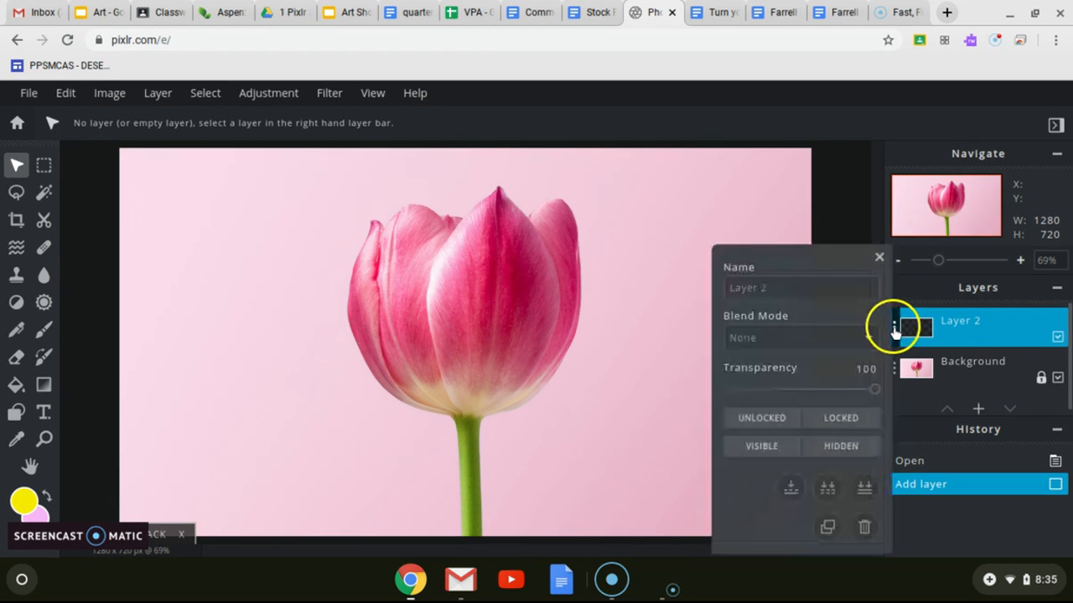
pyautogui.moveTo(816, 293); pyautogui.dragTo(711, 295)
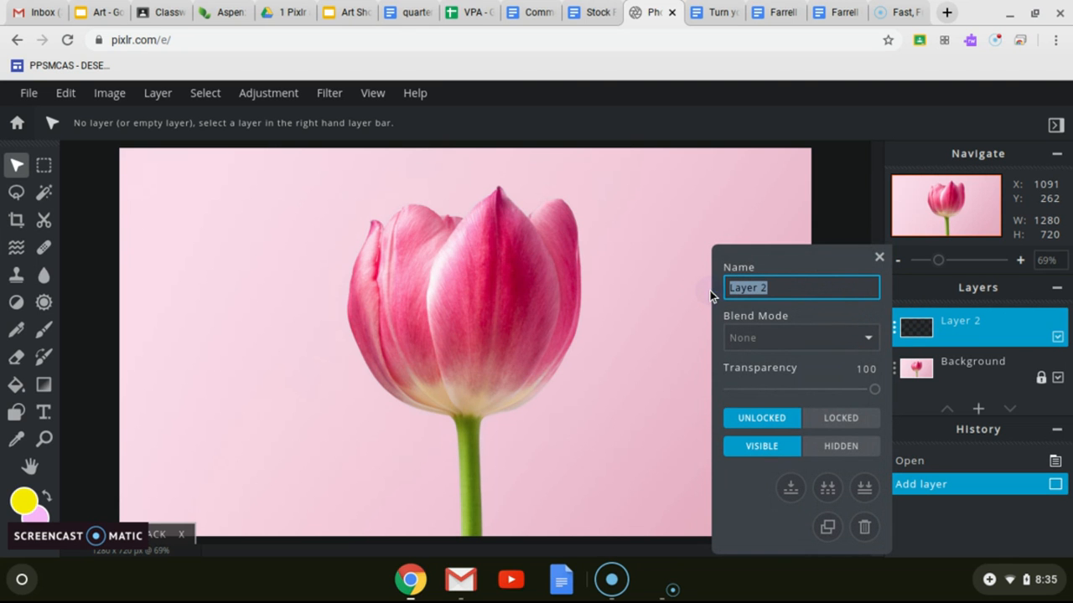
pyautogui.write('Drawing')
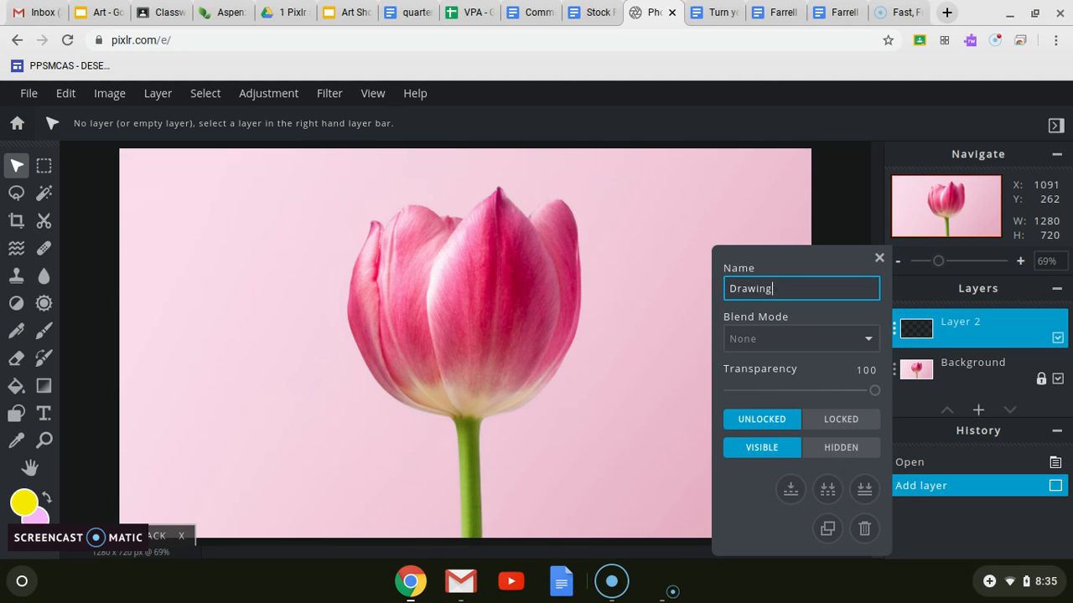
pyautogui.press('Return')
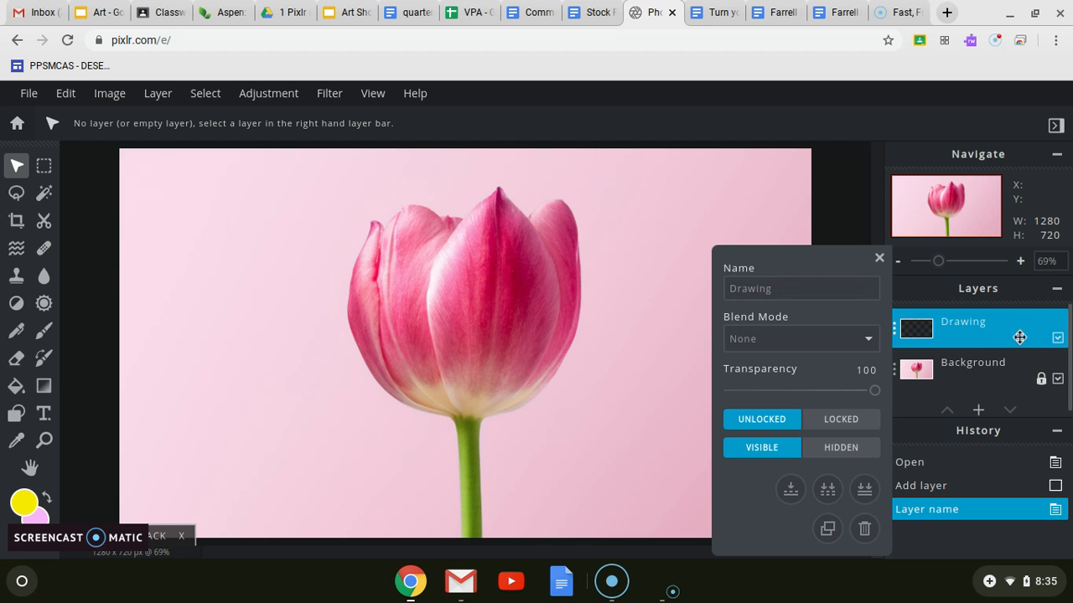
# Step: Read the Stock Photo Project document's remaining instructions on creating the drawing layer, covering colour choice, paintbrush options and drawing subjects
pyautogui.click(591, 12)
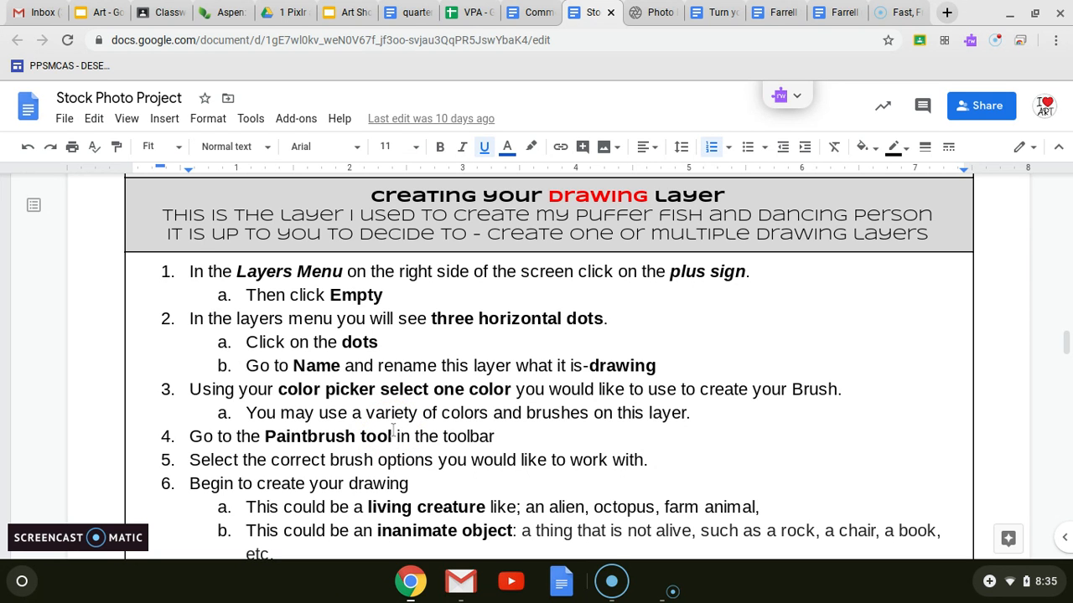
pyautogui.scroll(-3, 393, 430)
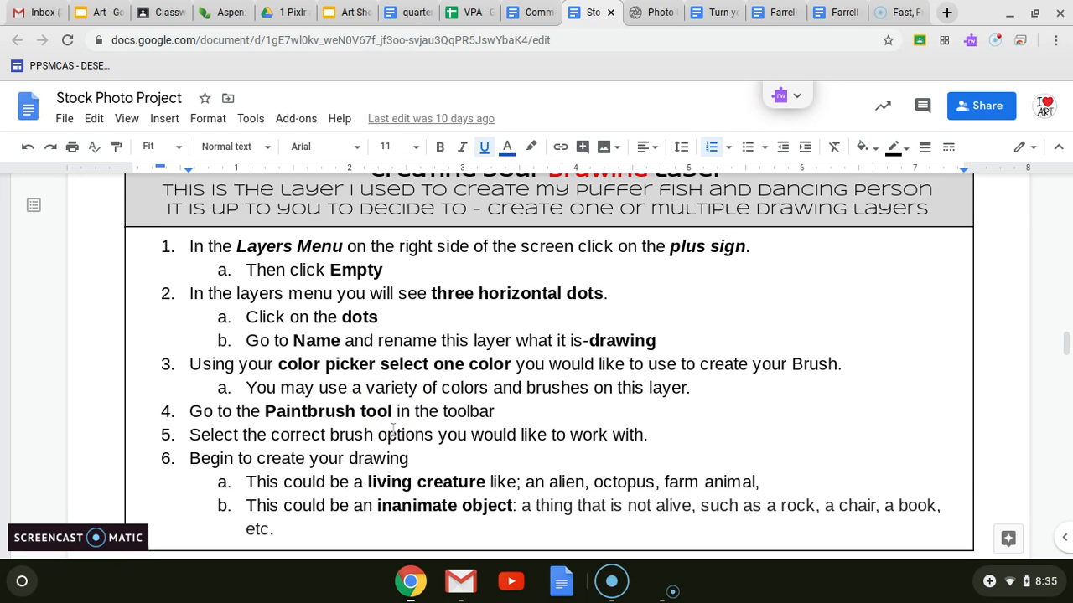
pyautogui.scroll(-1, 393, 428)
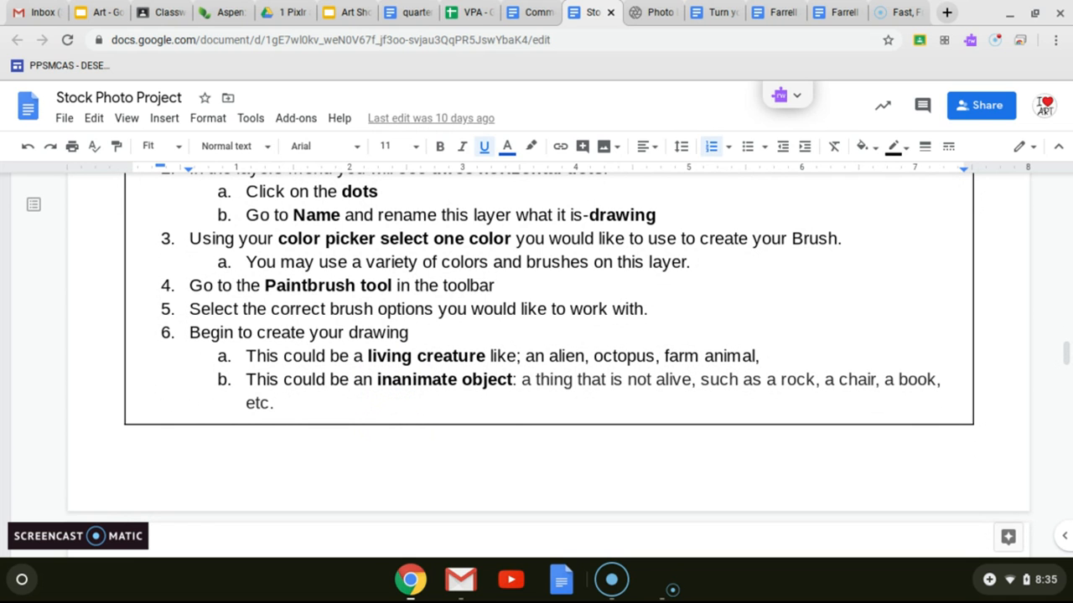
pyautogui.scroll(-2, 393, 429)
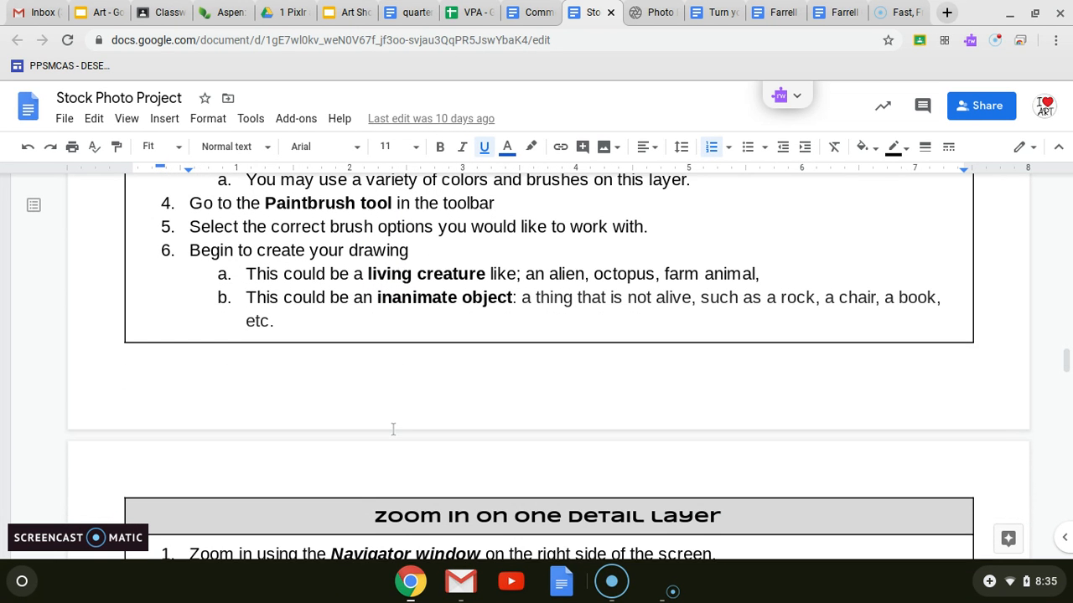
# Step: Return to Pixlr E, close the Drawing layer's settings, and set the foreground colour to near-black
pyautogui.click(644, 12)
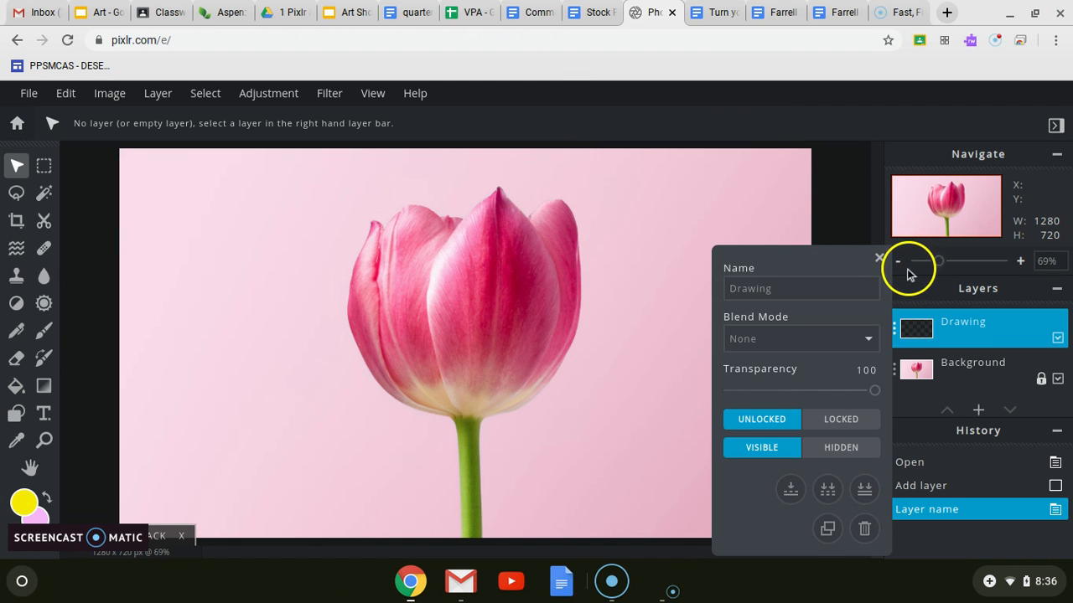
pyautogui.click(878, 258)
pyautogui.click(13, 499)
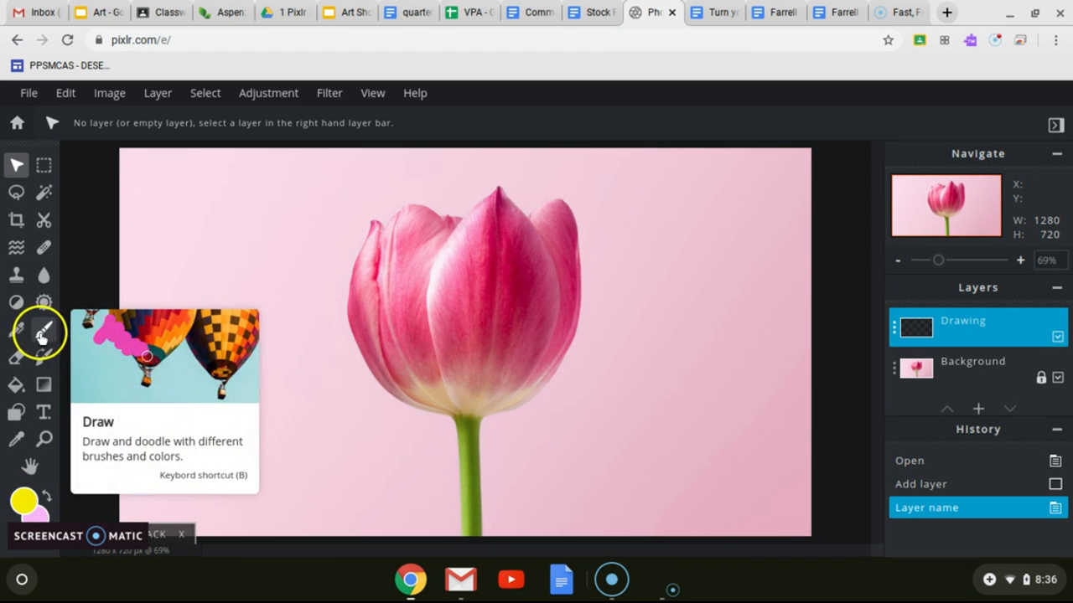
pyautogui.click(23, 500)
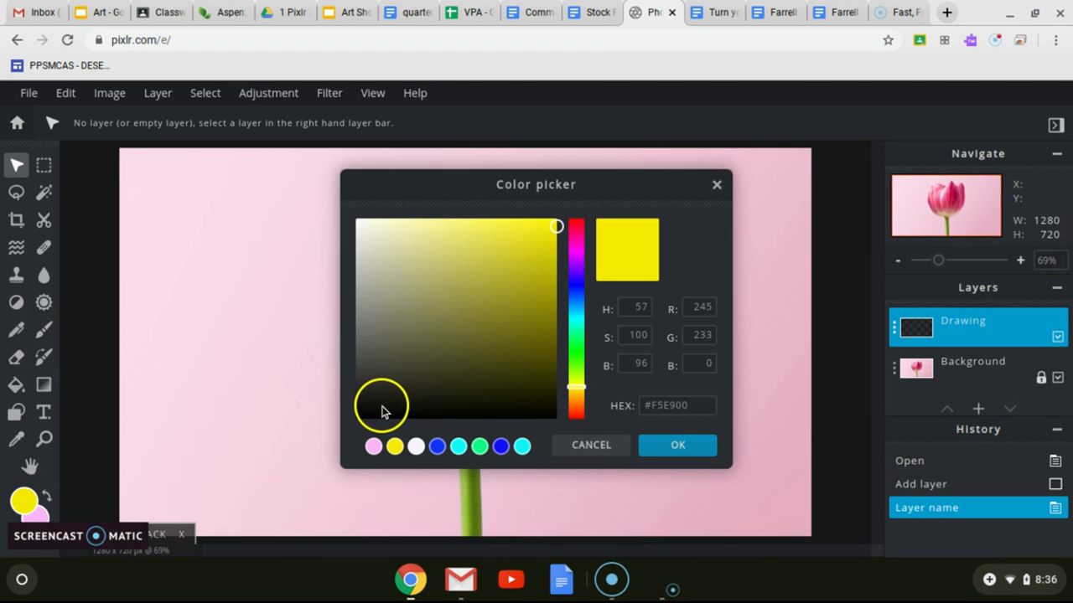
pyautogui.click(384, 410)
pyautogui.click(678, 445)
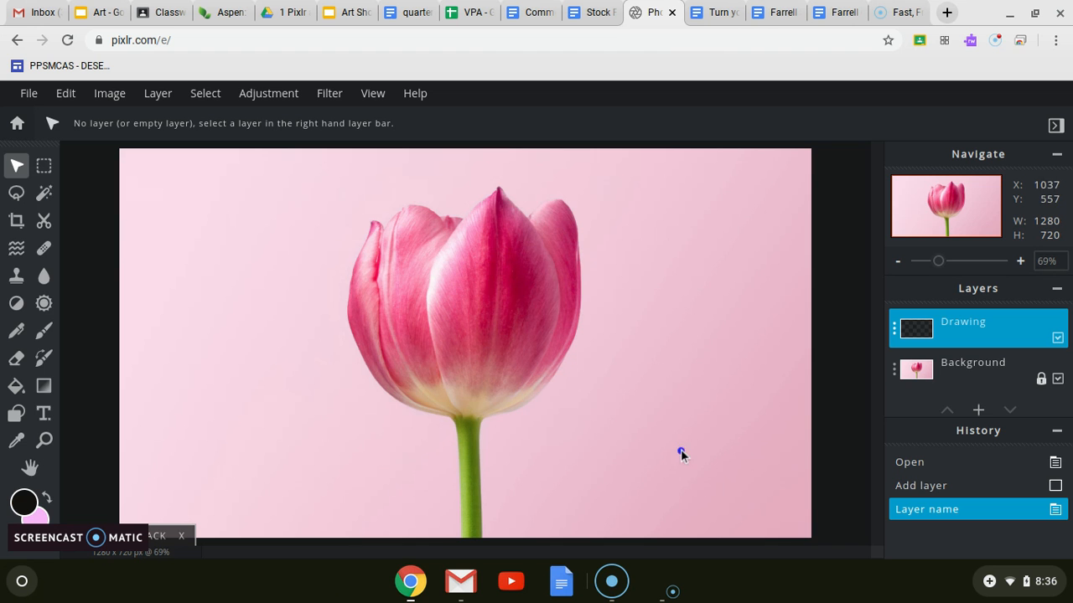
# Step: Set up the Draw tool's brush with a size of 3 px and a softness of 0%
pyautogui.click(45, 333)
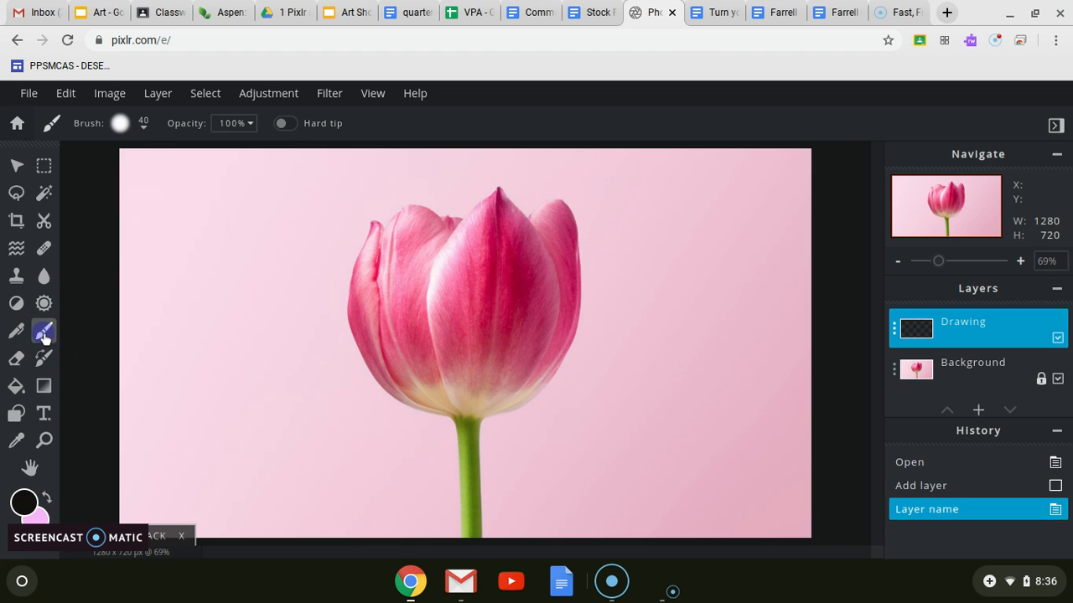
pyautogui.click(147, 126)
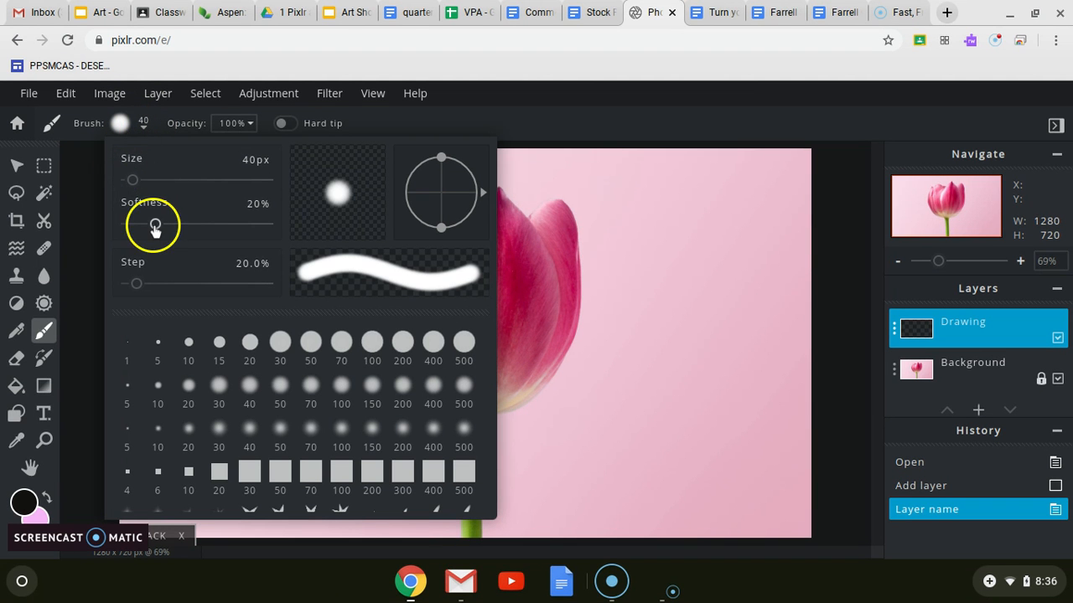
pyautogui.moveTo(155, 226); pyautogui.dragTo(94, 229)
pyautogui.moveTo(132, 179)
pyautogui.mouseDown()
pyautogui.moveTo(137, 189)
pyautogui.moveTo(123, 183)
pyautogui.mouseUp()
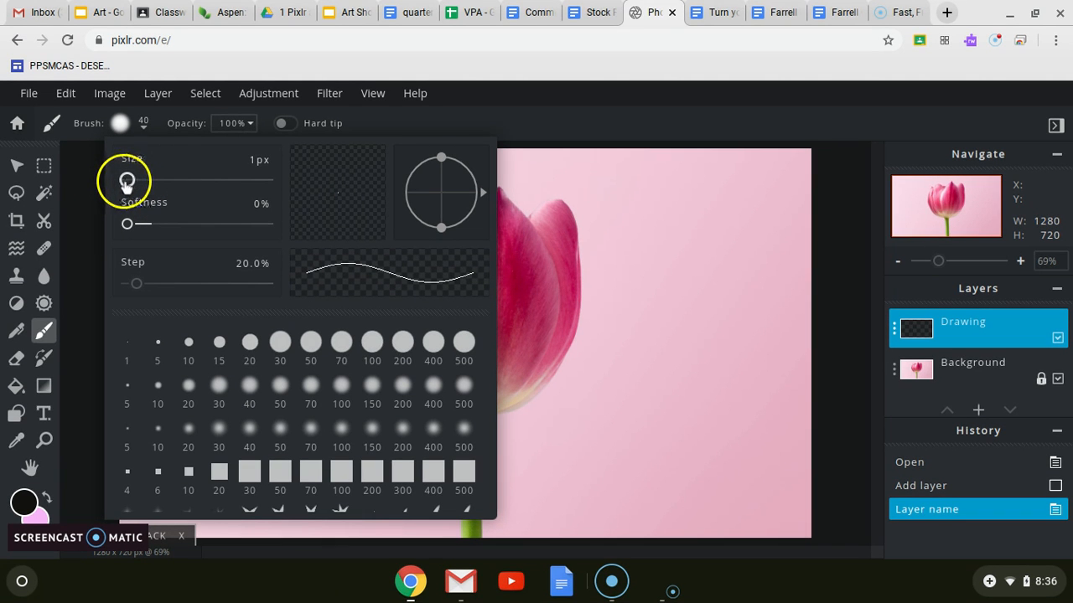
pyautogui.click(259, 160)
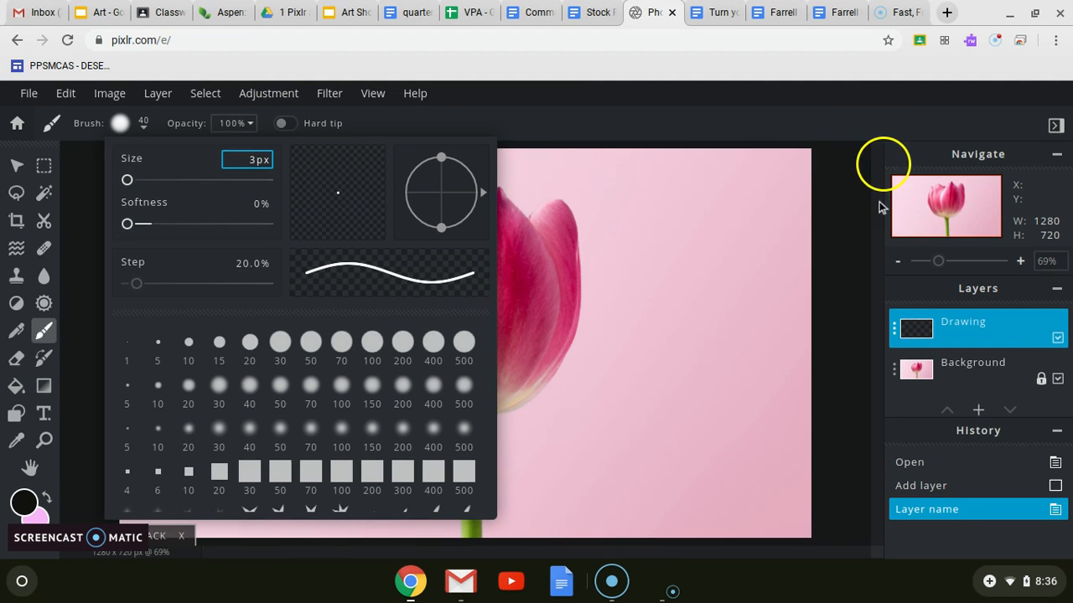
pyautogui.click(844, 221)
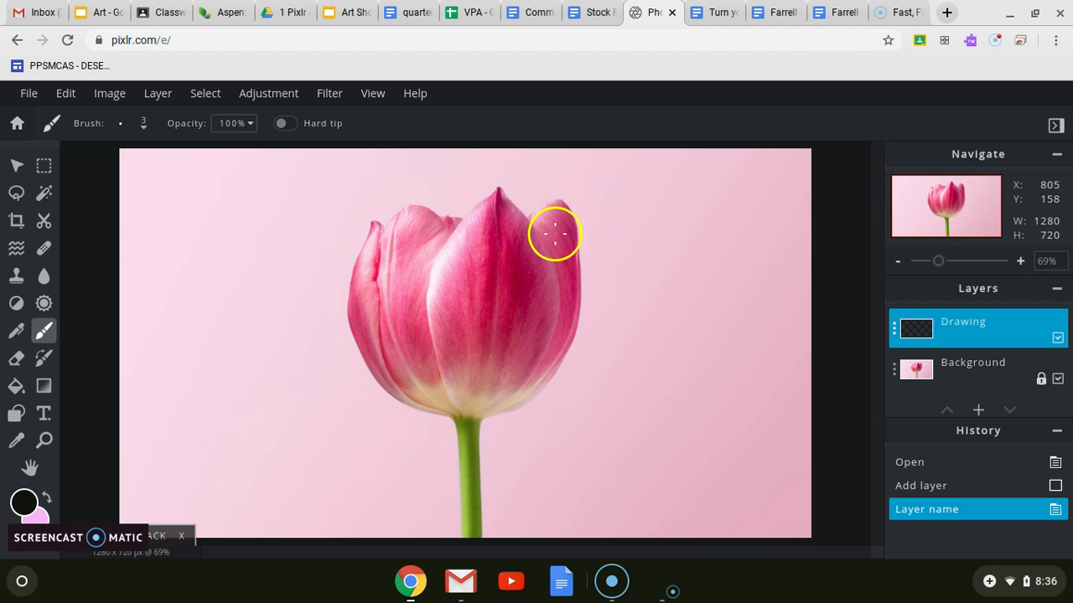
# Step: Outline the tulip's central petal in black on the Drawing layer, from its tip down to the stem and back up the other side
pyautogui.scroll(3, 544, 233)
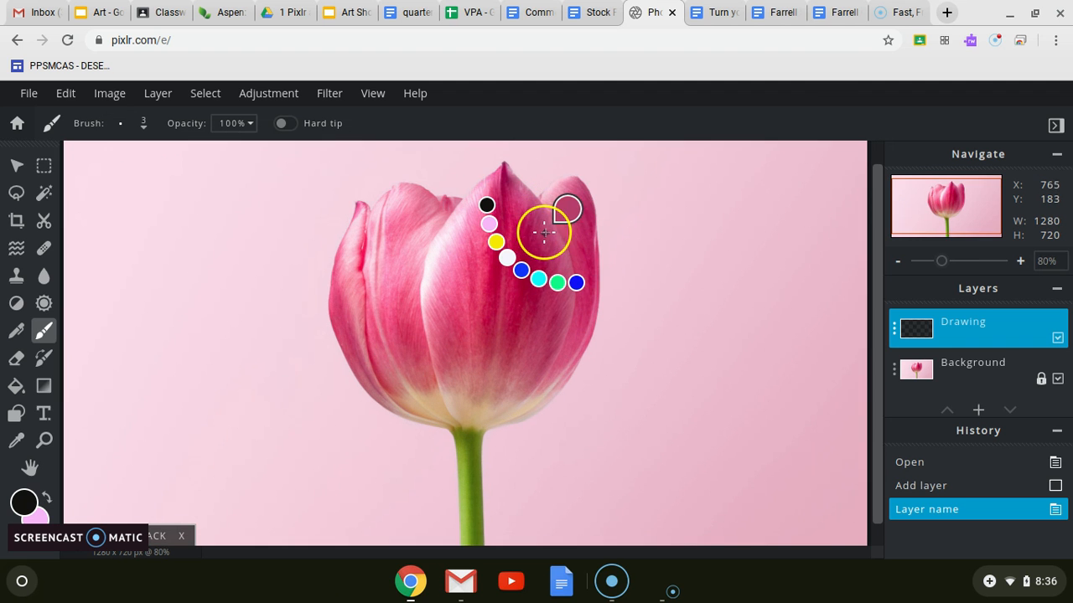
pyautogui.scroll(1, 571, 186)
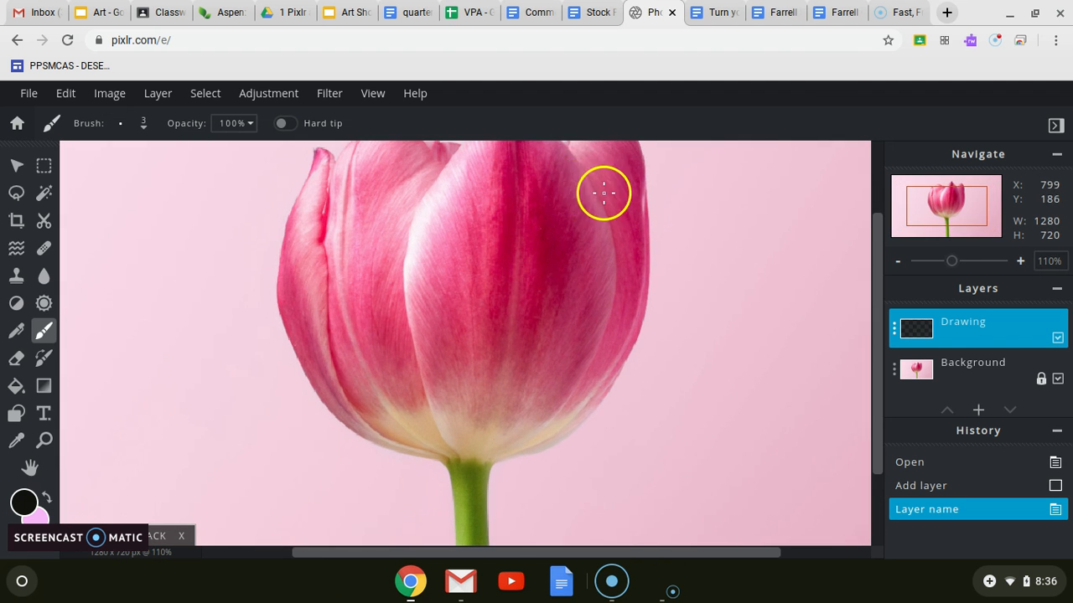
pyautogui.moveTo(524, 214); pyautogui.dragTo(409, 464)
pyautogui.moveTo(451, 266)
pyautogui.mouseDown()
pyautogui.moveTo(431, 316)
pyautogui.moveTo(411, 318)
pyautogui.mouseUp()
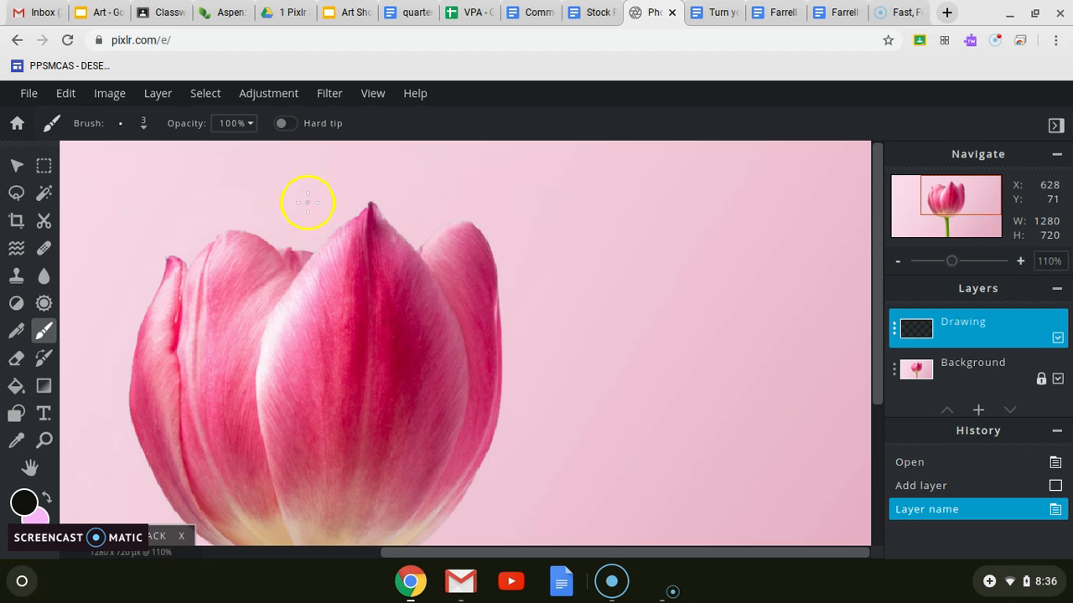
pyautogui.hotkey('alt', '-')
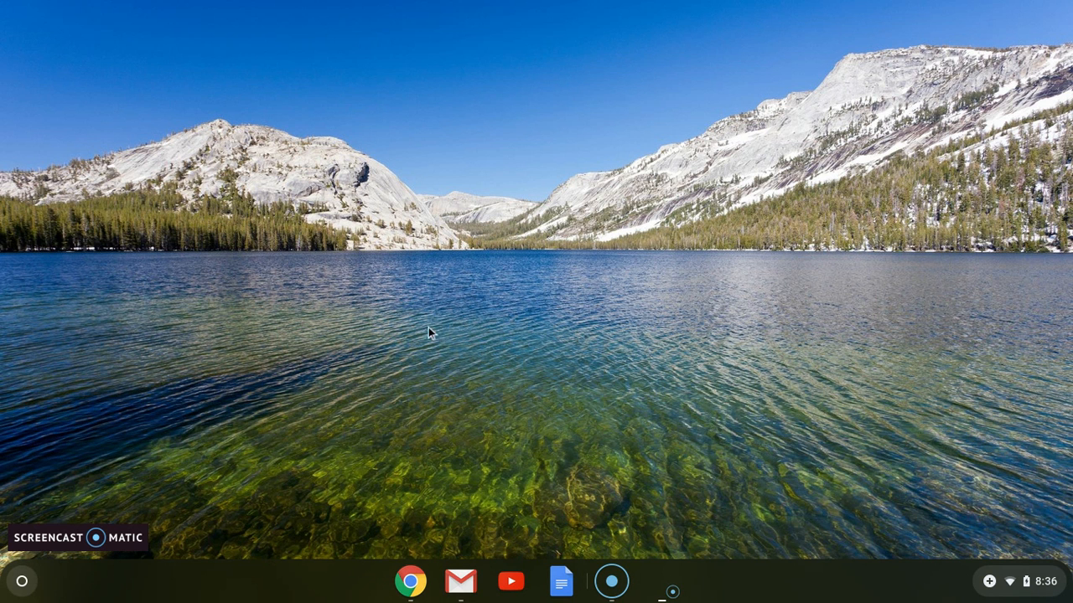
pyautogui.click(426, 586)
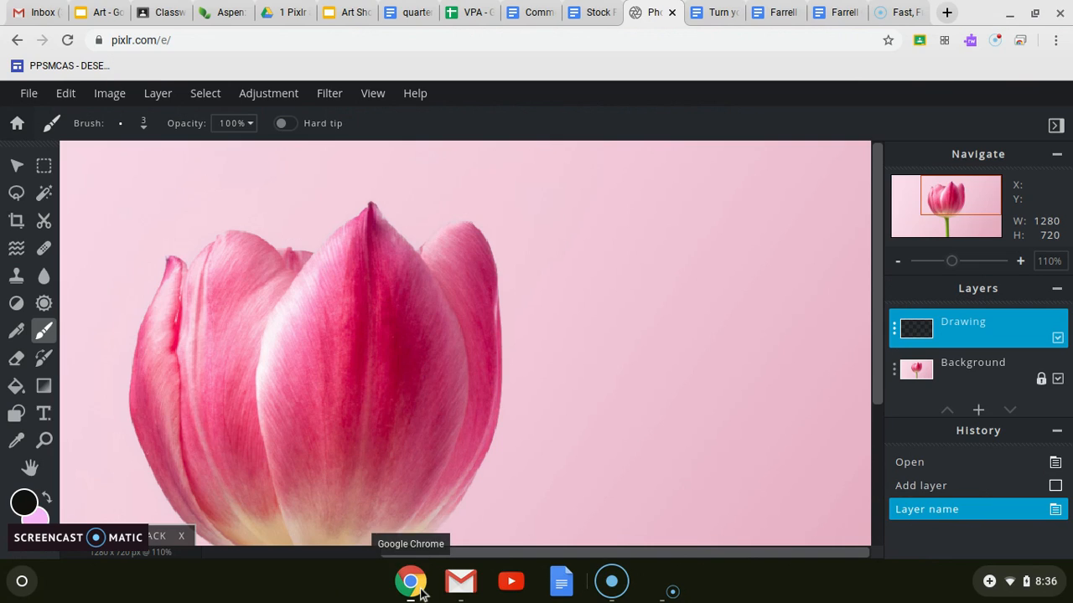
pyautogui.scroll(-1, 477, 349)
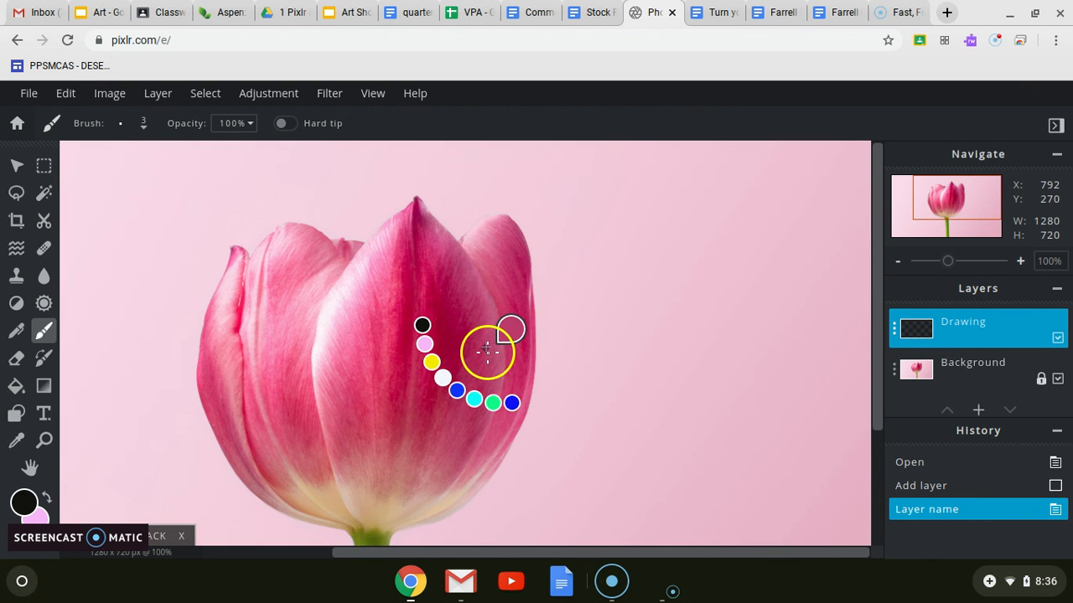
pyautogui.scroll(-1, 486, 294)
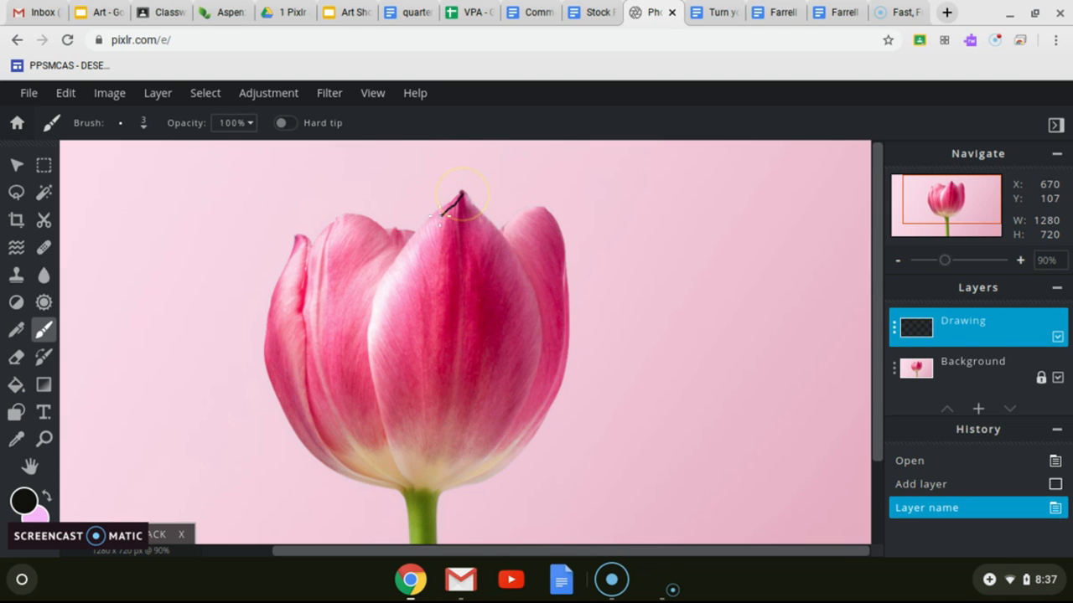
pyautogui.moveTo(436, 218); pyautogui.dragTo(419, 234)
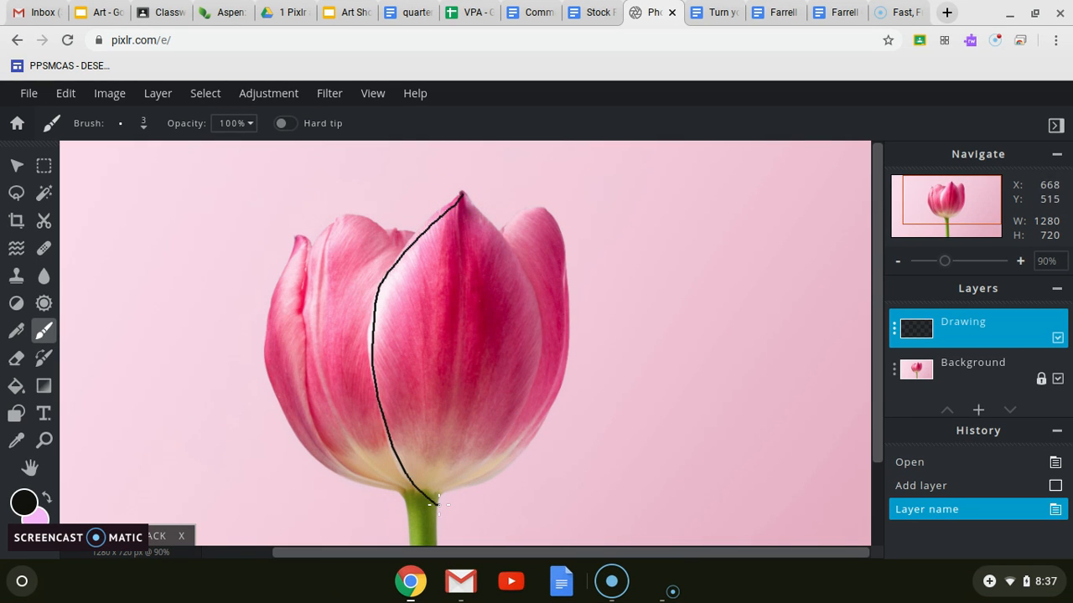
pyautogui.moveTo(526, 296)
pyautogui.mouseDown()
pyautogui.moveTo(509, 228)
pyautogui.moveTo(449, 177)
pyautogui.mouseUp()
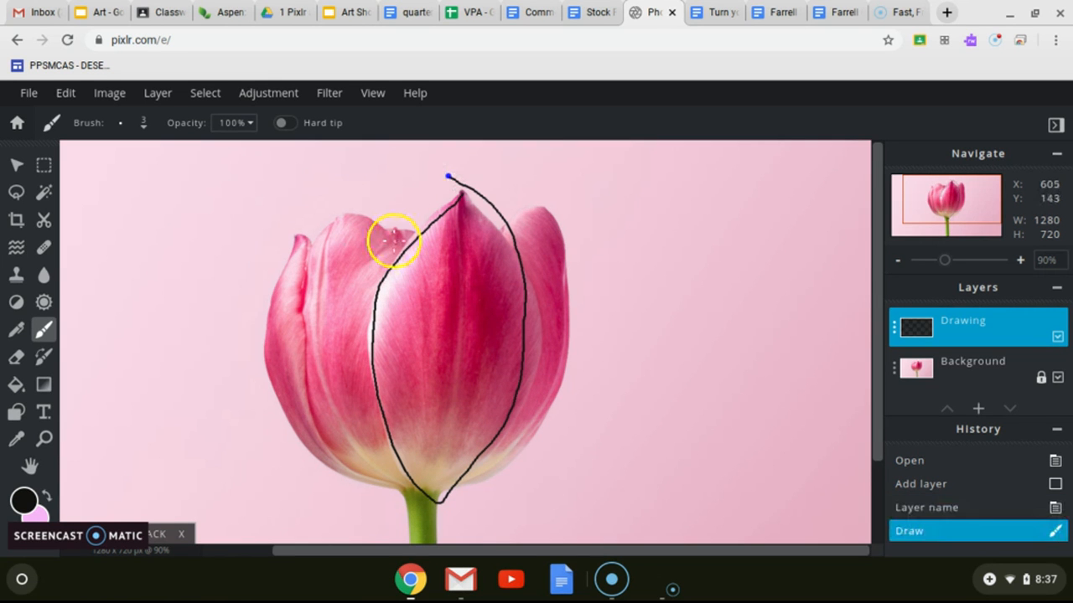
# Step: Trace the upper edge of the tulip's left petal in black, and remove that line with the Eraser
pyautogui.moveTo(401, 250)
pyautogui.mouseDown()
pyautogui.moveTo(364, 226)
pyautogui.moveTo(399, 245)
pyautogui.mouseUp()
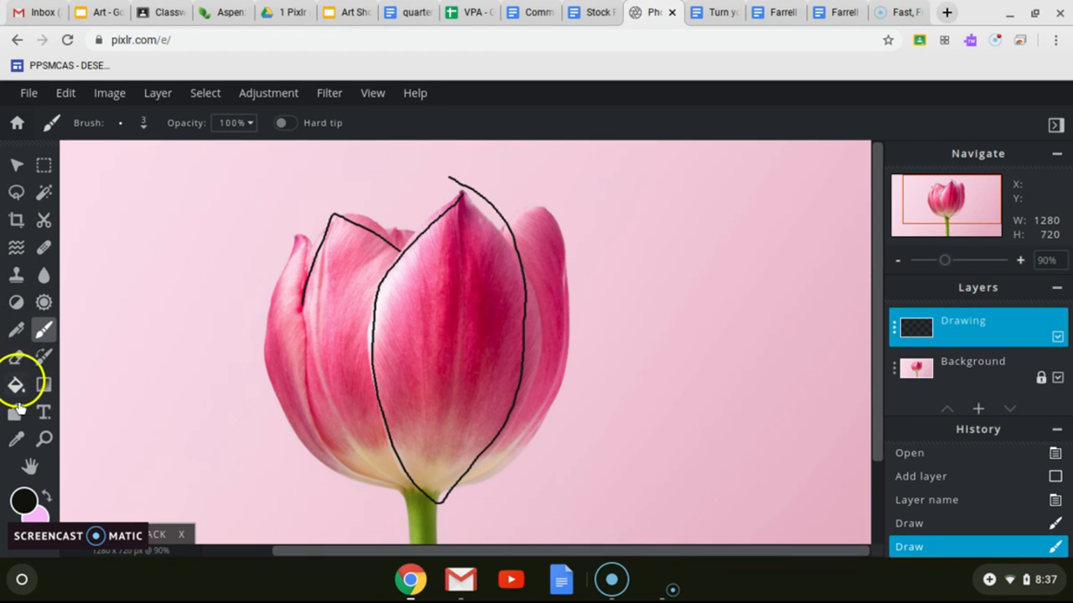
pyautogui.click(16, 358)
pyautogui.moveTo(390, 253); pyautogui.dragTo(403, 234)
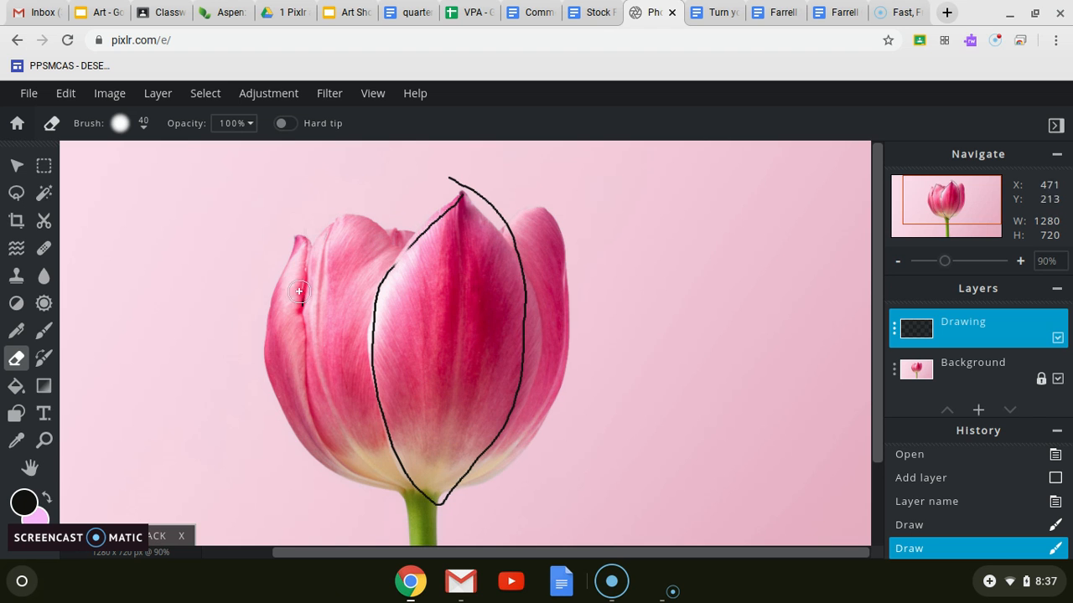
pyautogui.moveTo(309, 280); pyautogui.dragTo(311, 300)
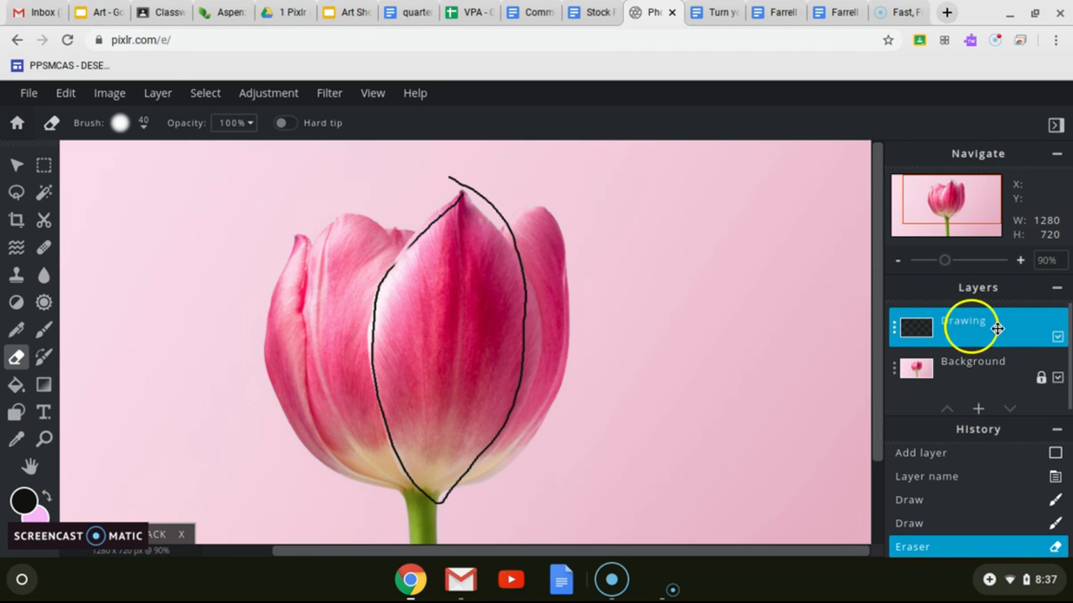
# Step: Read the Stock Photo Project document's sections on zooming in, turning layer visibility on and off, and the Arrange tool
pyautogui.click(613, 23)
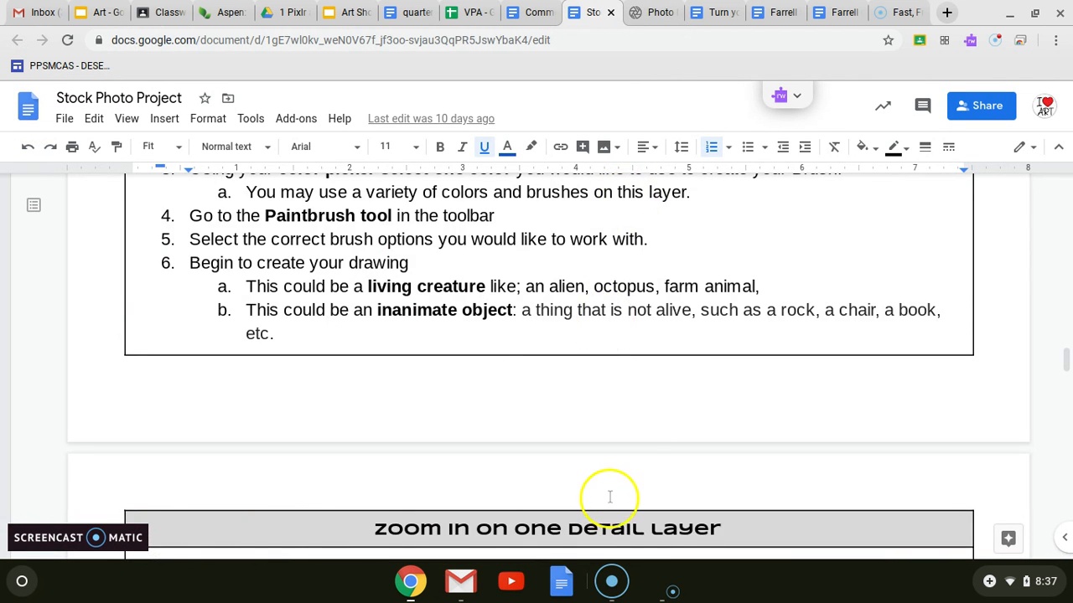
pyautogui.scroll(-3, 611, 491)
pyautogui.scroll(-3, 611, 496)
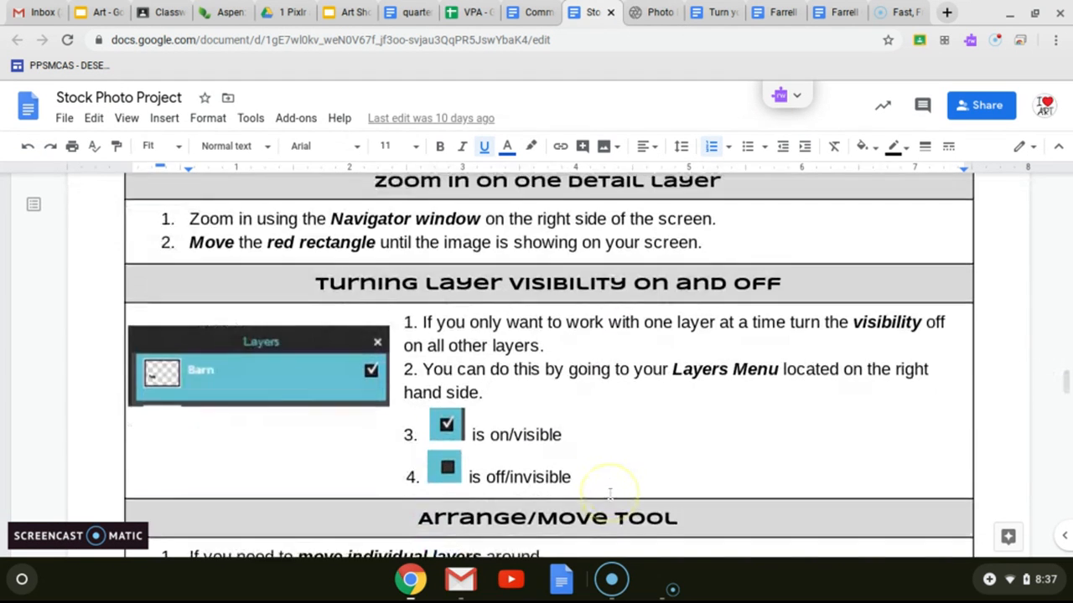
pyautogui.scroll(-1, 610, 495)
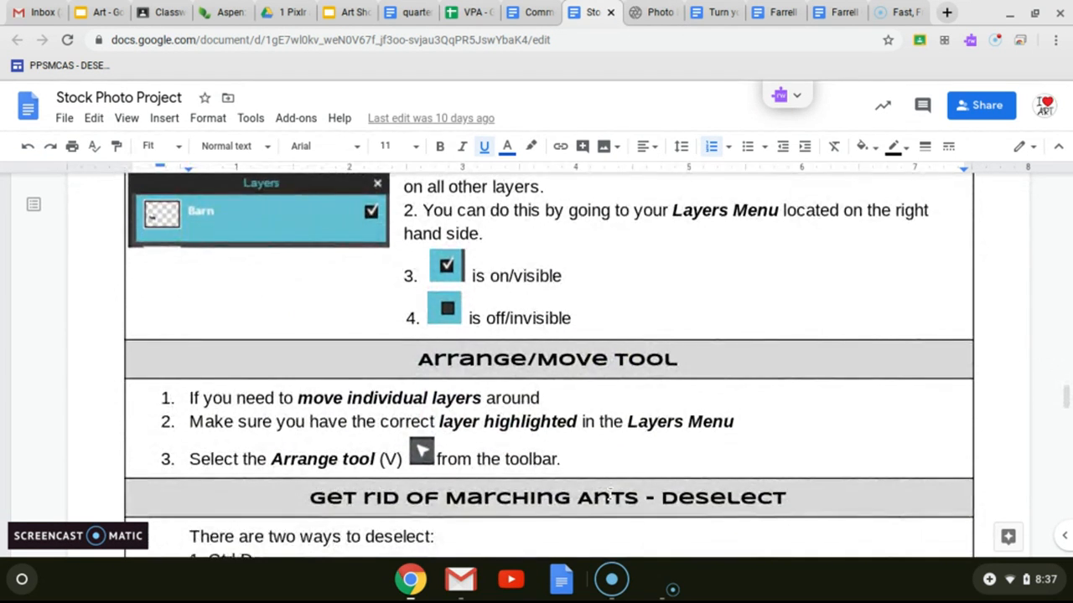
# Step: Return to Pixlr E, hide the Drawing layer, and show it again
pyautogui.click(639, 16)
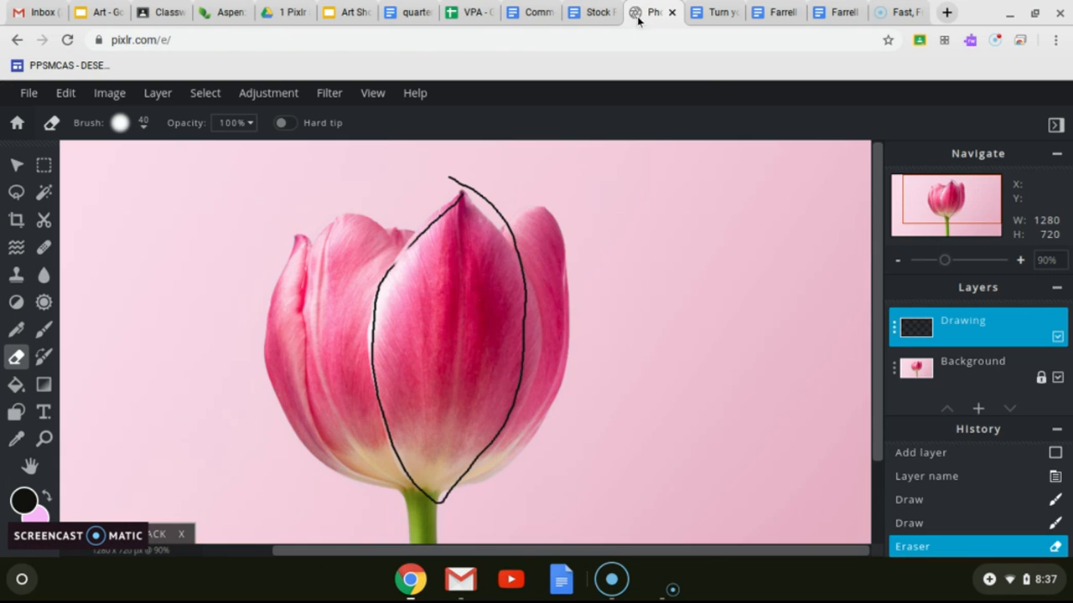
pyautogui.click(1058, 337)
pyautogui.click(1058, 337)
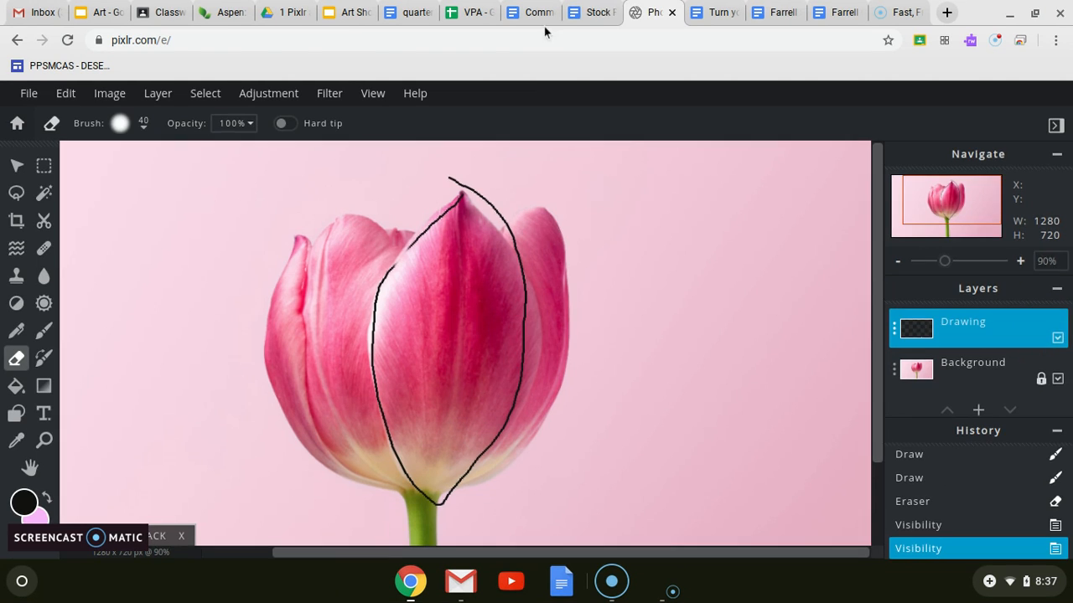
# Step: Check the Arrange/Move Tool instructions, and move the Drawing layer's outline up and right in Pixlr E to Left 602, Top 29
pyautogui.click(587, 19)
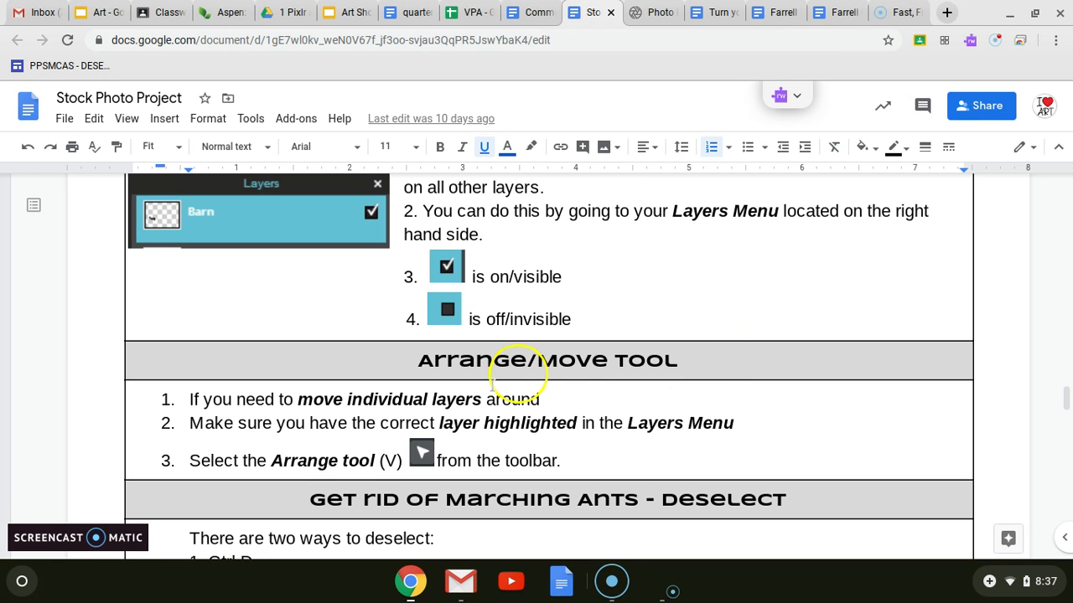
pyautogui.click(653, 12)
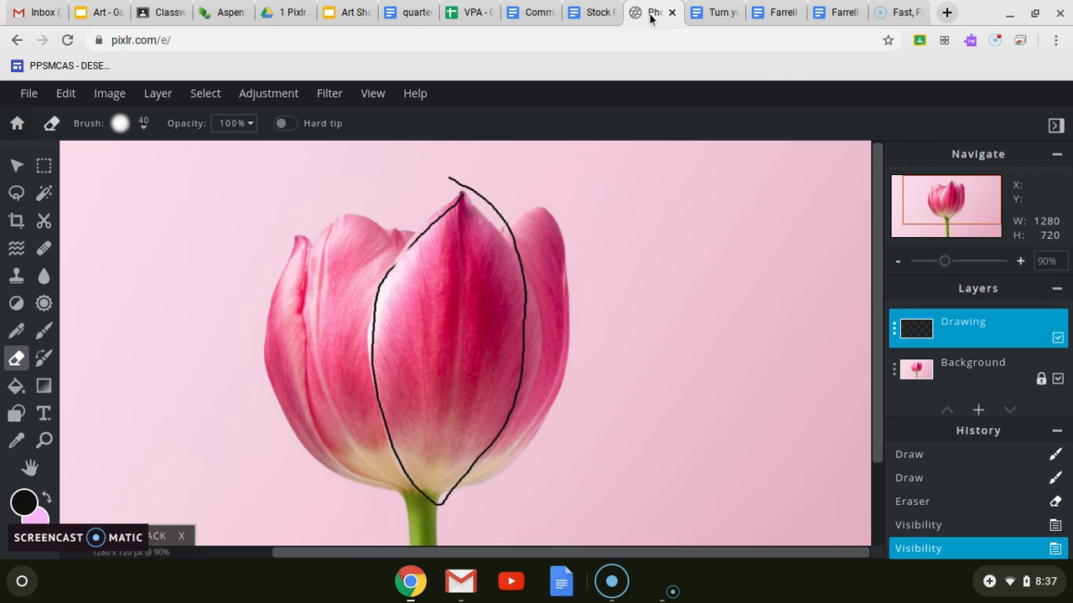
pyautogui.click(16, 168)
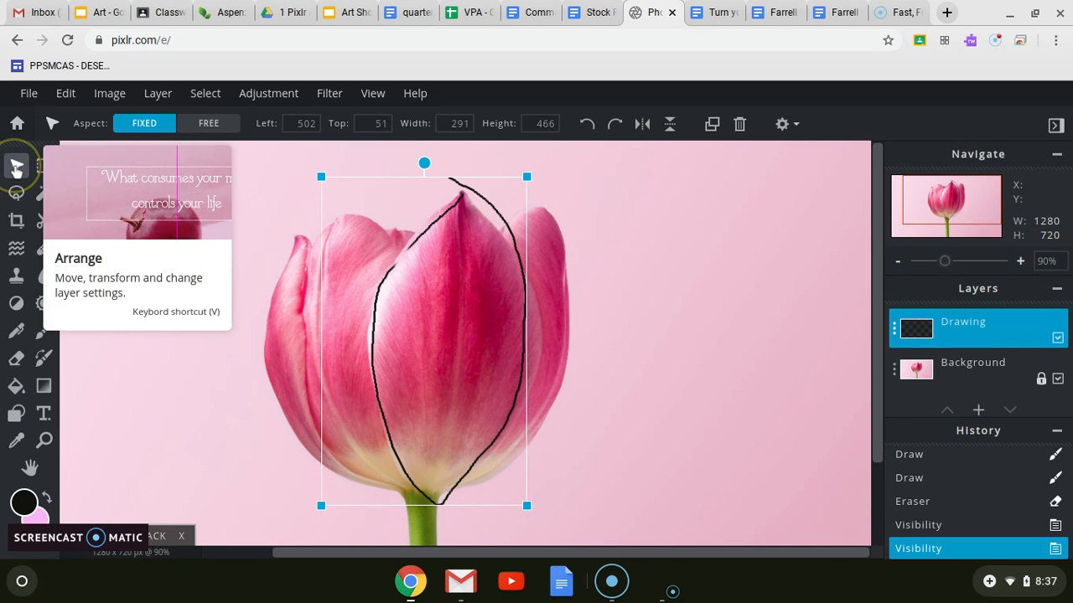
pyautogui.moveTo(411, 202)
pyautogui.mouseDown()
pyautogui.moveTo(668, 198)
pyautogui.moveTo(316, 162)
pyautogui.moveTo(483, 184)
pyautogui.mouseUp()
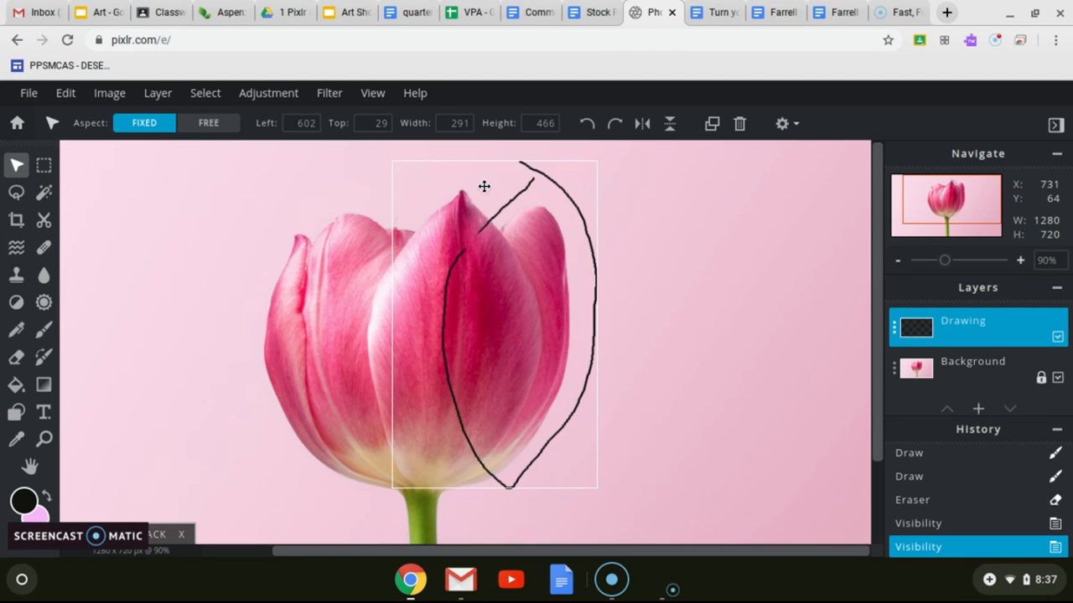
# Step: Read the Stock Photo Project document's sections on deselecting marching ants and correcting mistakes
pyautogui.click(591, 13)
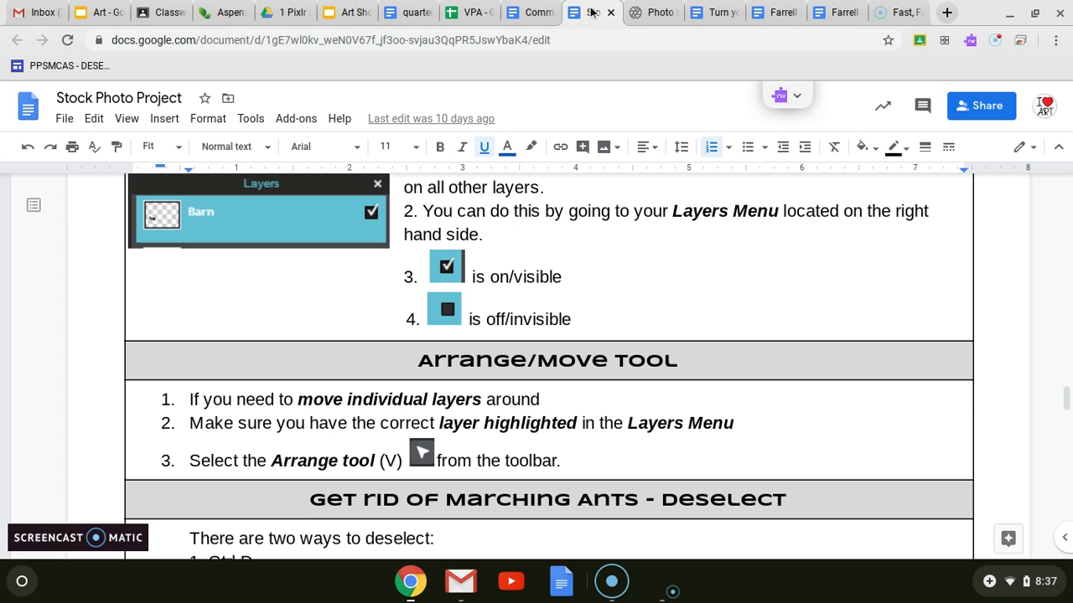
pyautogui.scroll(-4, 540, 369)
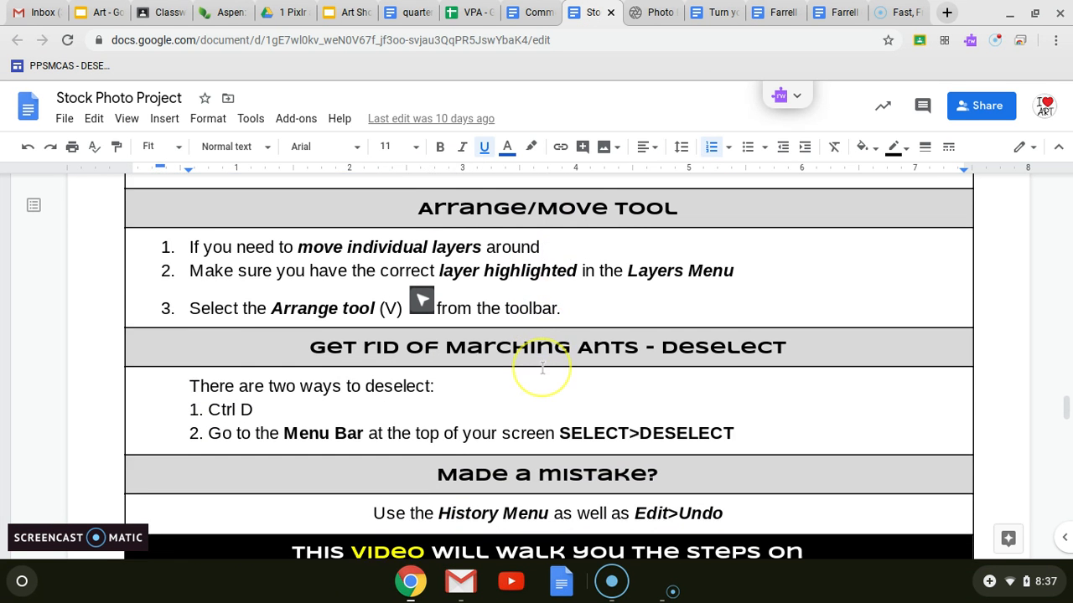
pyautogui.scroll(-2, 541, 368)
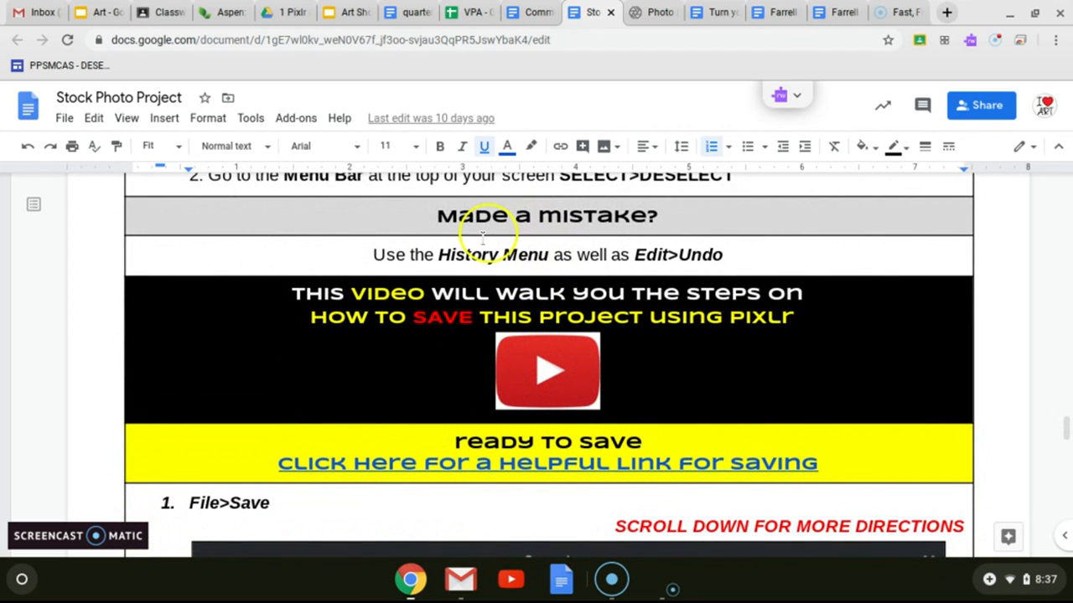
# Step: Return to Pixlr E, roll the history back to the left petal's brush stroke, and brush a black zigzag line beside the tulip
pyautogui.click(652, 12)
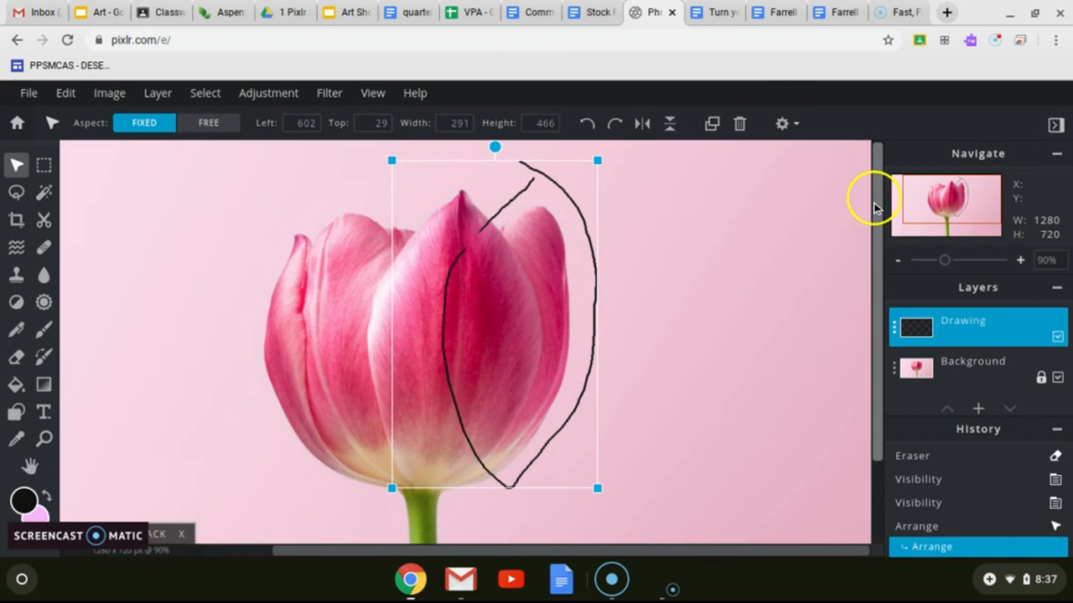
pyautogui.click(922, 504)
pyautogui.click(924, 483)
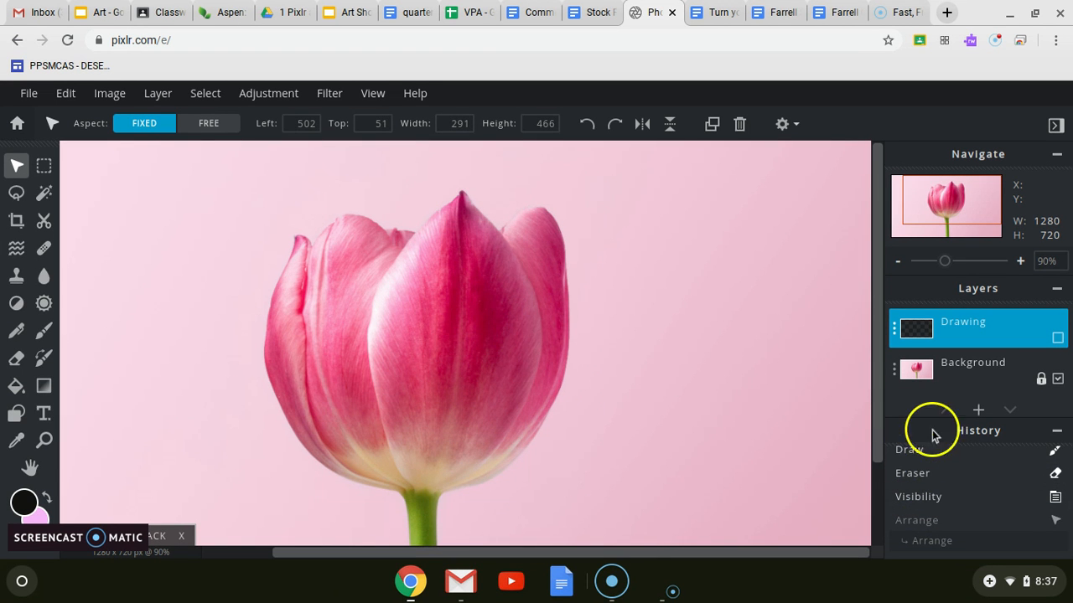
pyautogui.scroll(2, 917, 456)
pyautogui.click(909, 451)
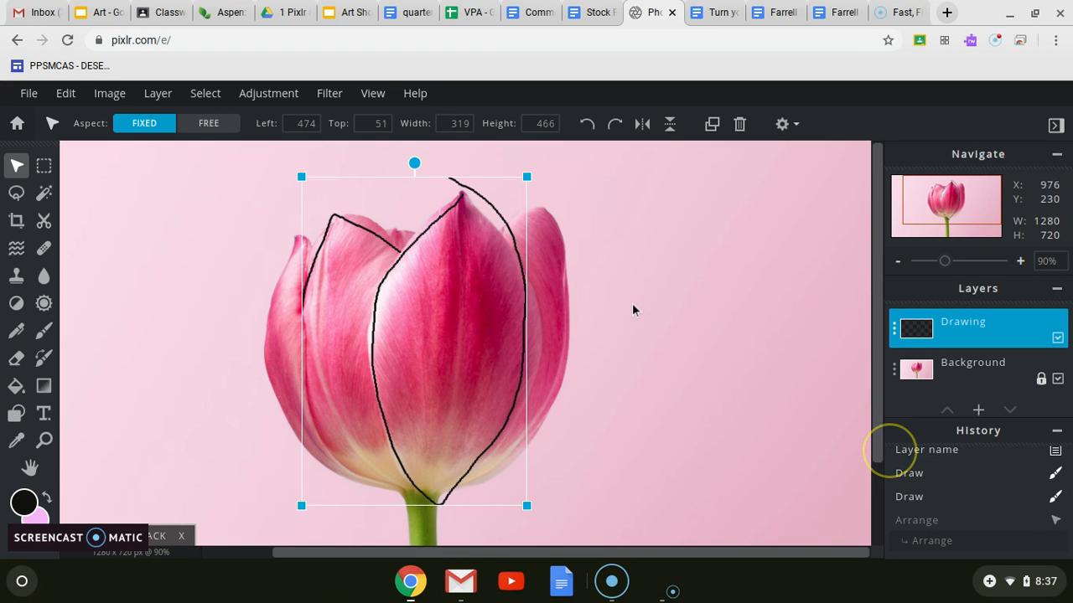
pyautogui.click(43, 330)
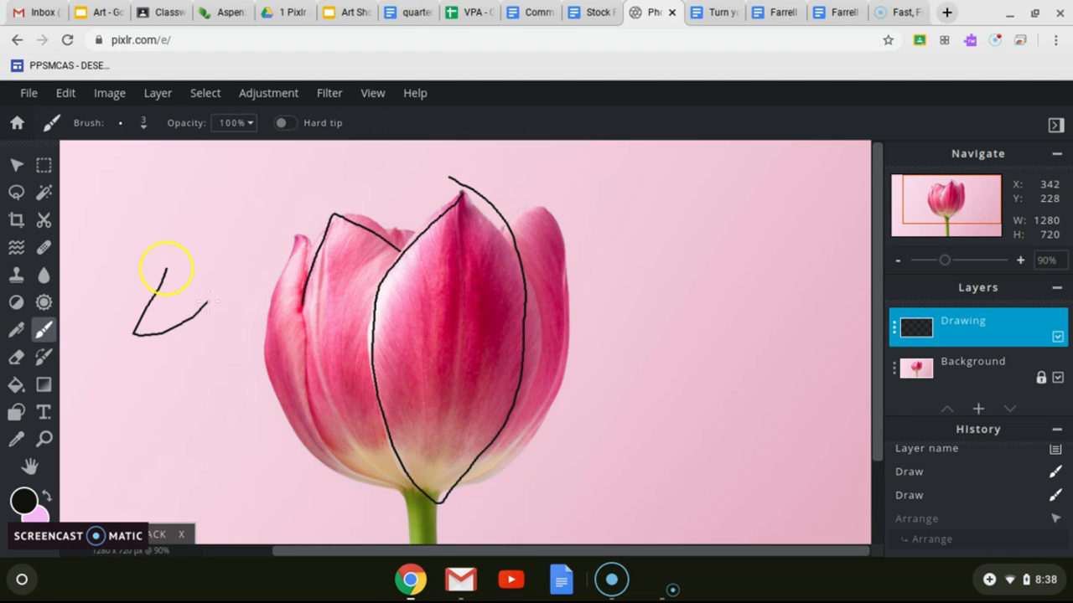
pyautogui.moveTo(234, 375); pyautogui.dragTo(235, 373)
# Step: Read the Stock Photo Project document's saving directions on file naming, the layered PXD format, and JPEG quality
pyautogui.click(591, 11)
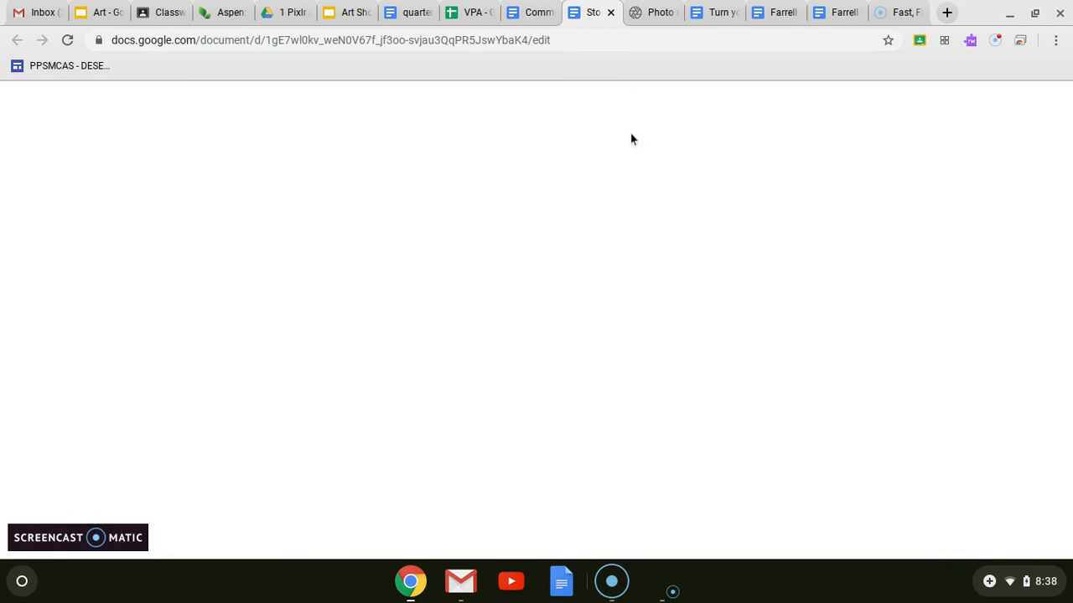
pyautogui.scroll(-3, 561, 394)
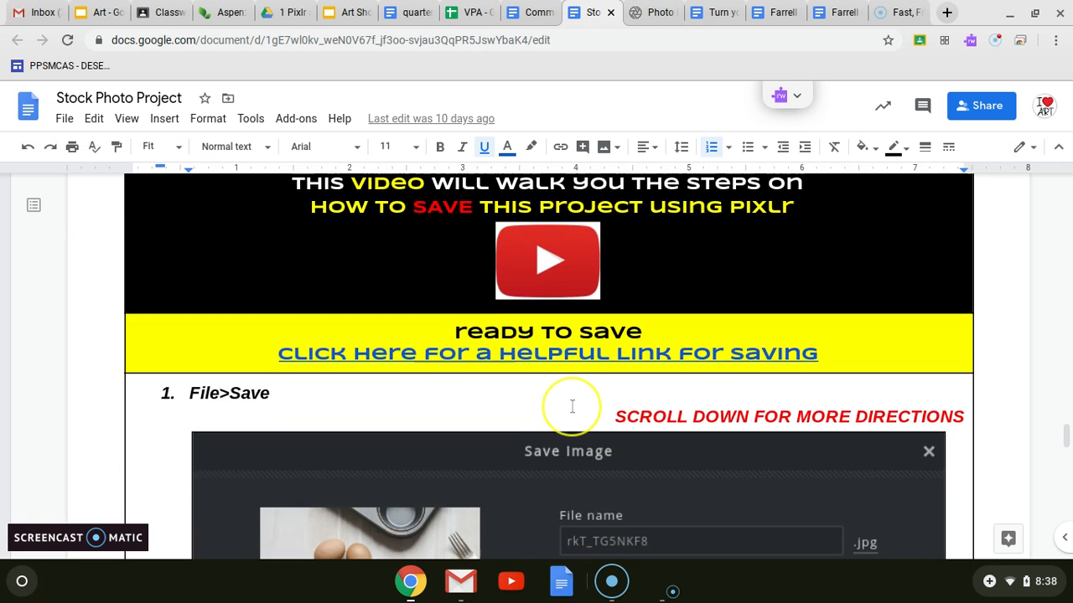
pyautogui.scroll(-4, 571, 406)
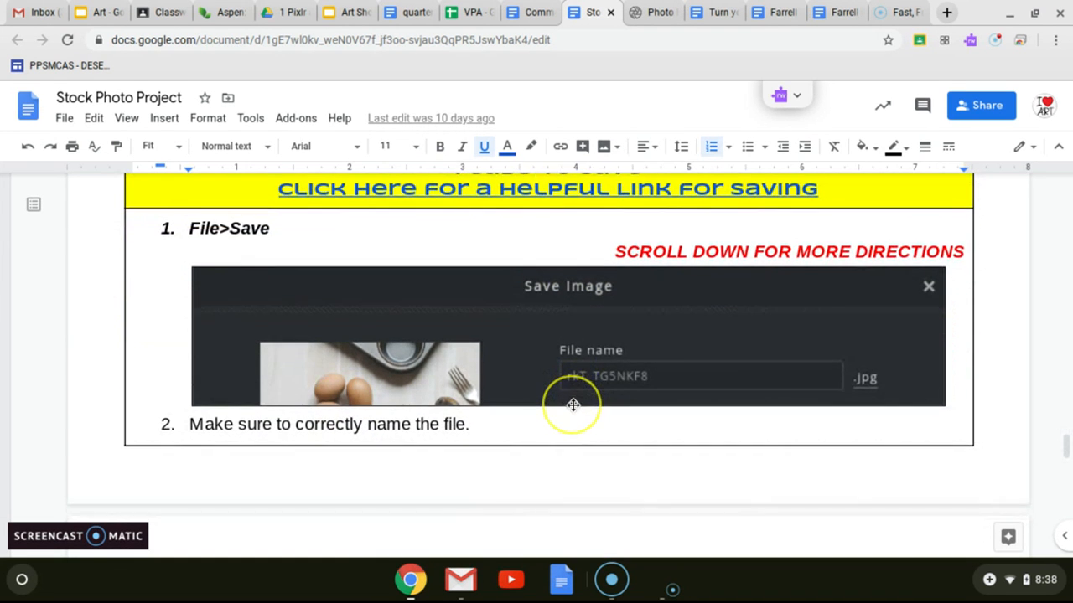
pyautogui.scroll(-5, 571, 404)
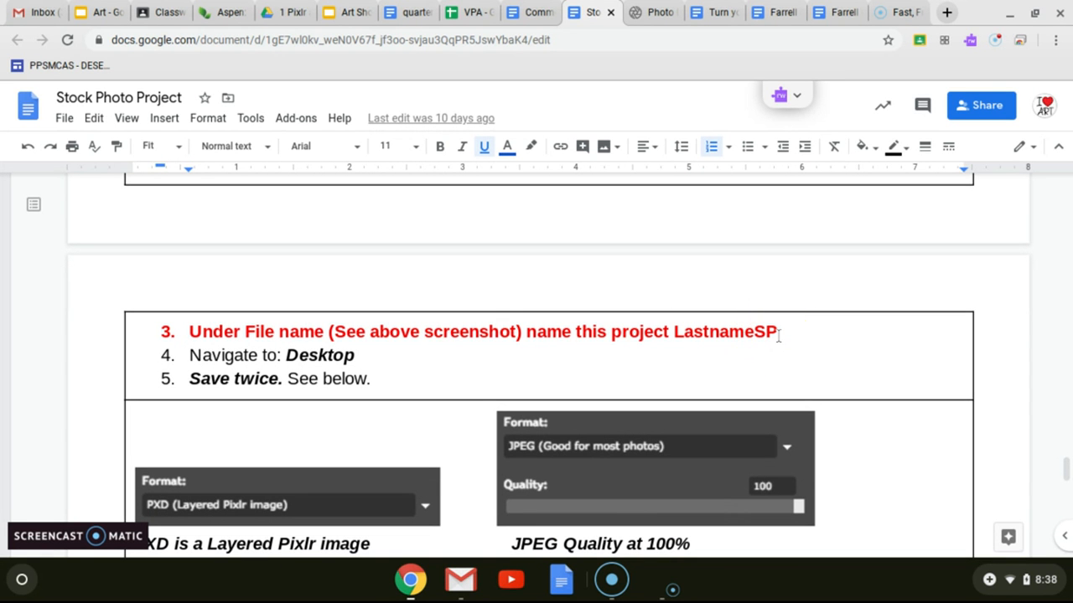
pyautogui.scroll(-4, 503, 379)
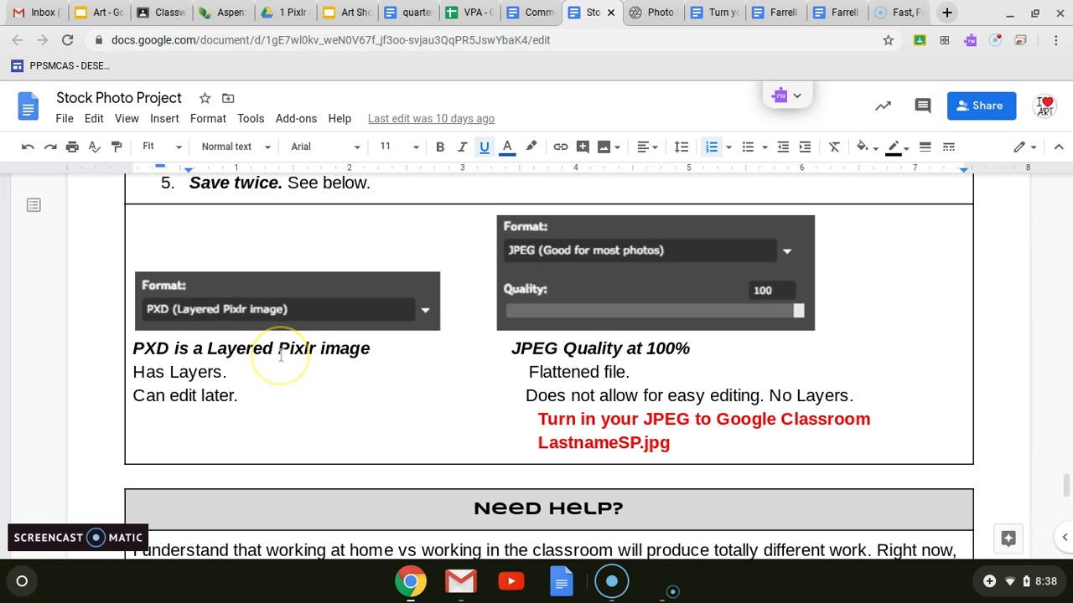
pyautogui.scroll(-2, 388, 349)
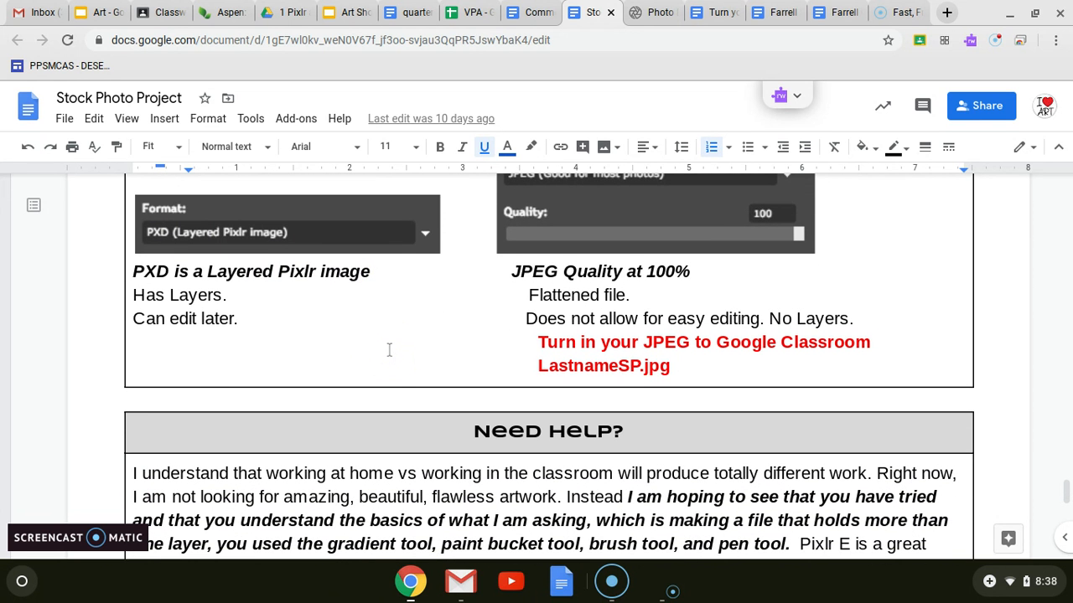
pyautogui.scroll(-1, 388, 349)
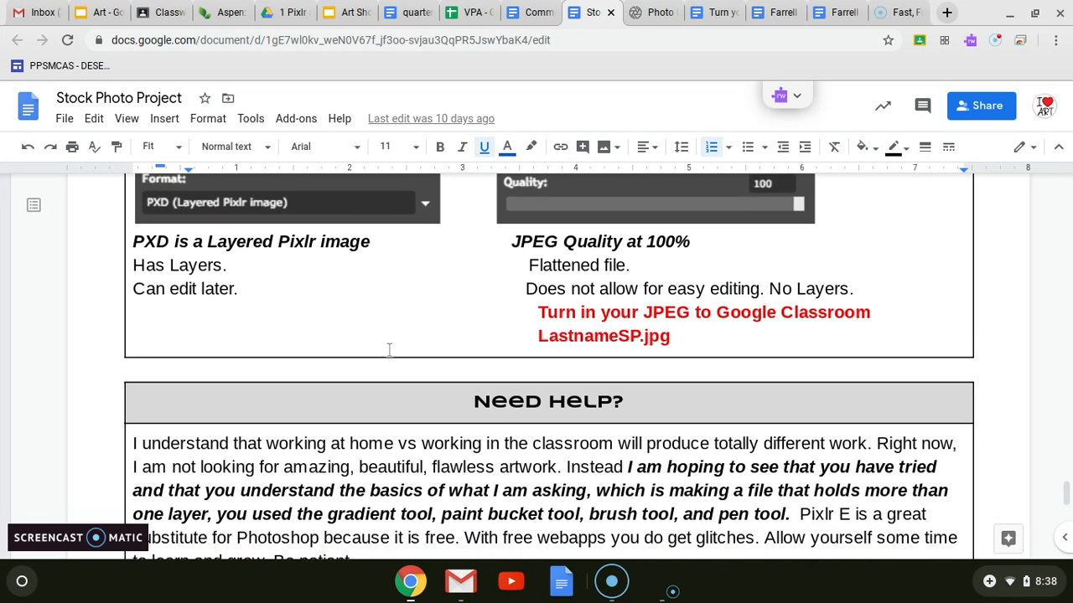
pyautogui.scroll(1, 388, 349)
pyautogui.scroll(3, 389, 349)
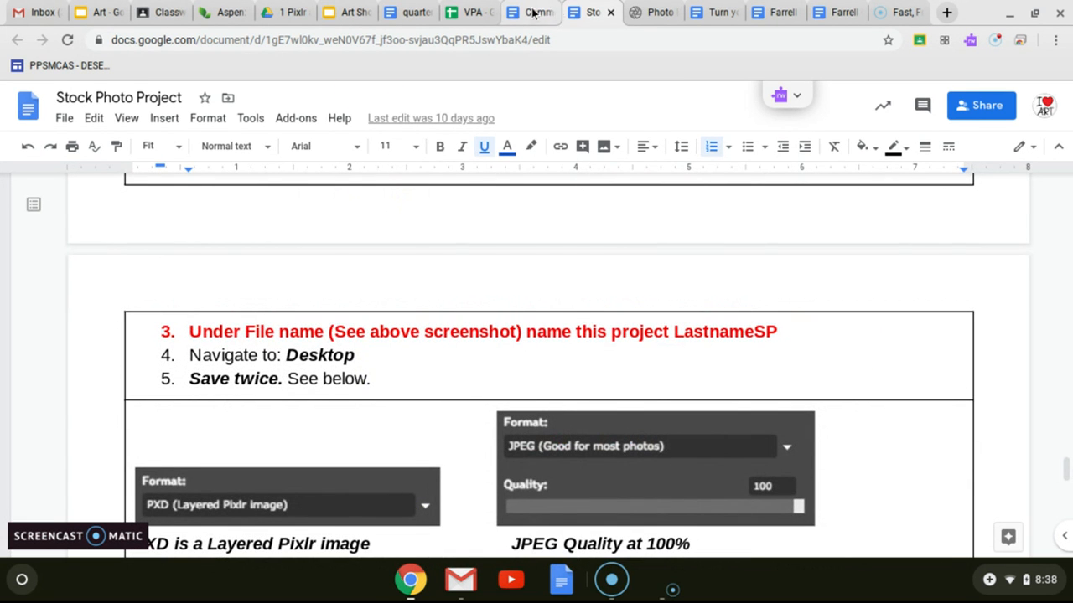
# Step: Return to Pixlr E, start saving the image, and name the file with the last name followed by SP
pyautogui.click(640, 12)
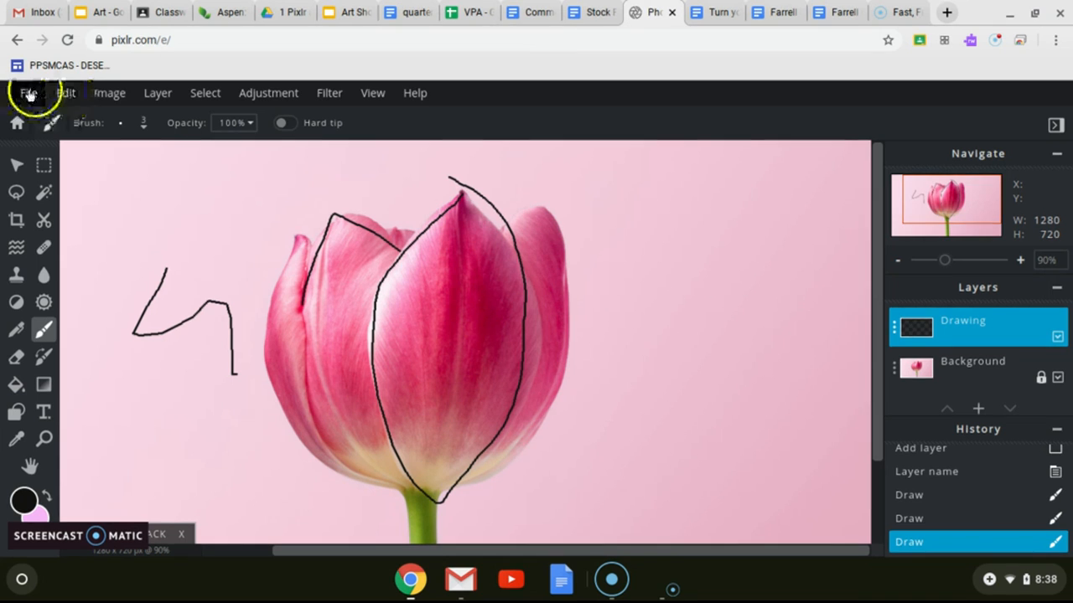
pyautogui.click(28, 94)
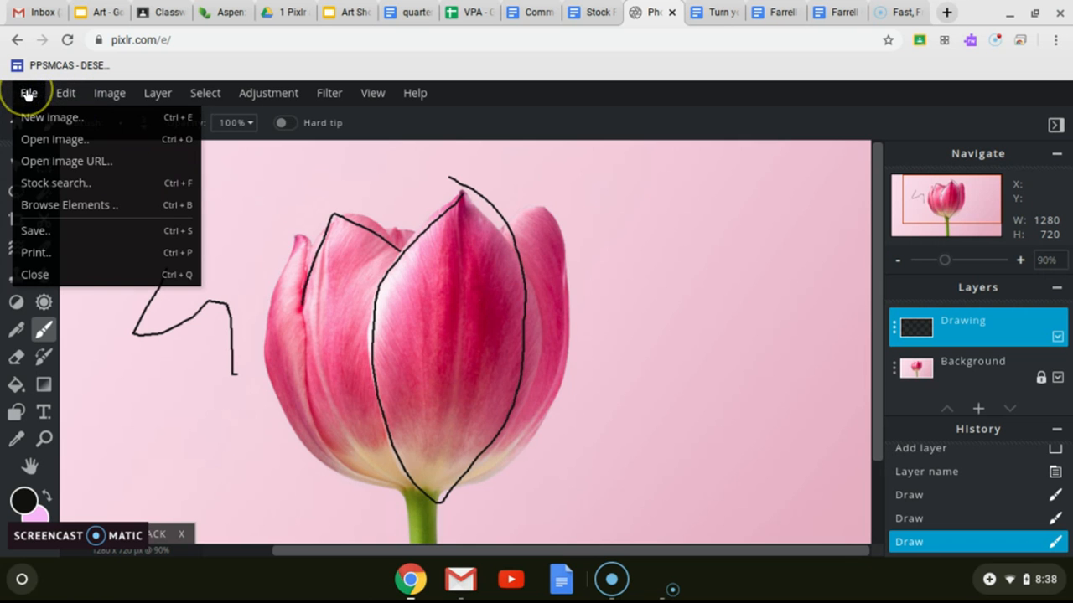
pyautogui.click(52, 230)
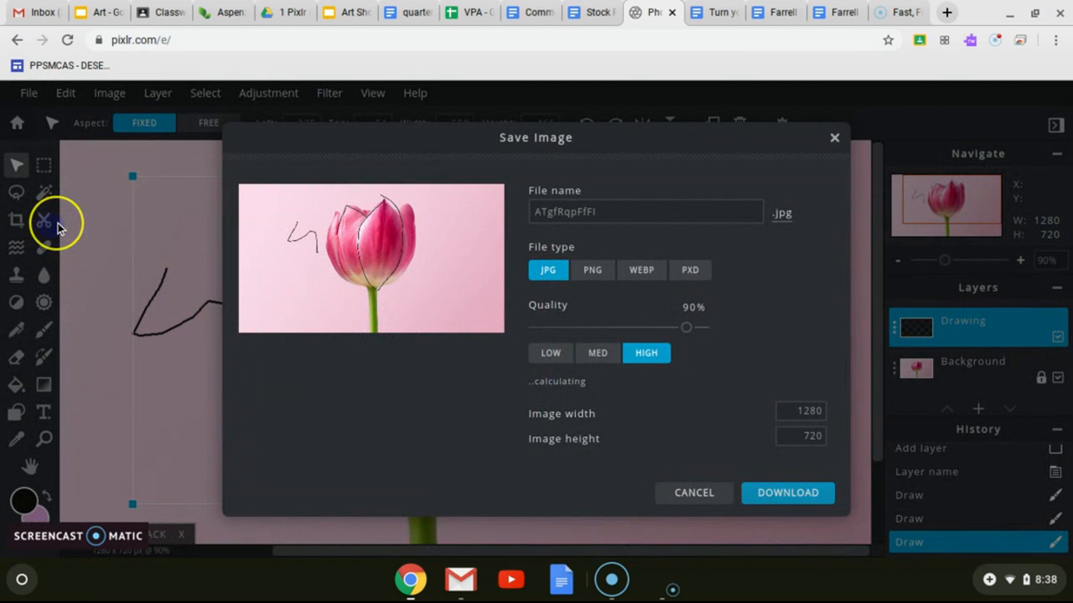
pyautogui.moveTo(597, 212); pyautogui.dragTo(532, 194)
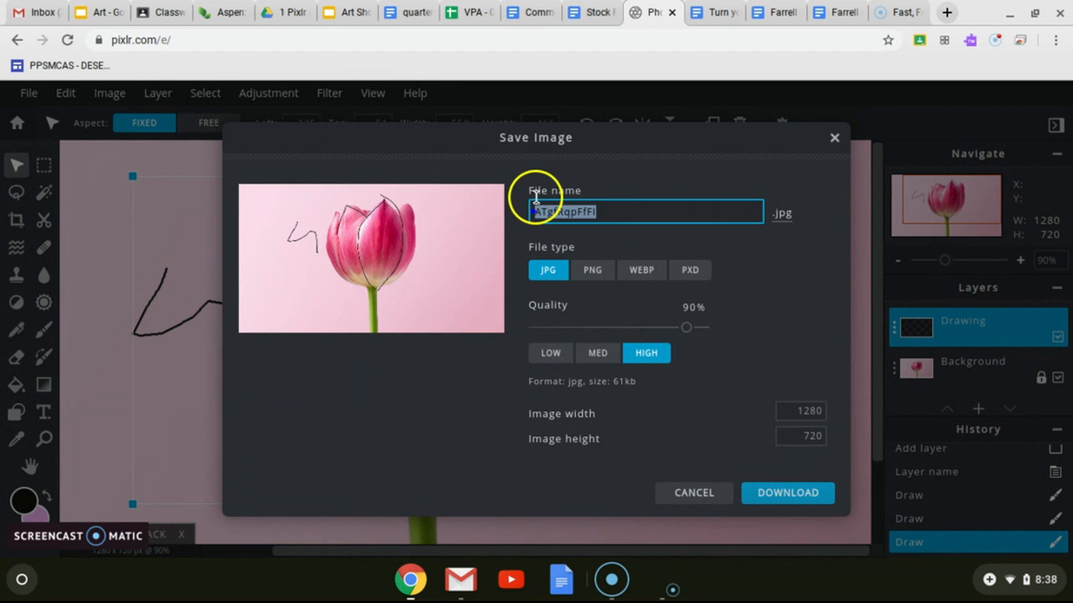
pyautogui.write('FArr')
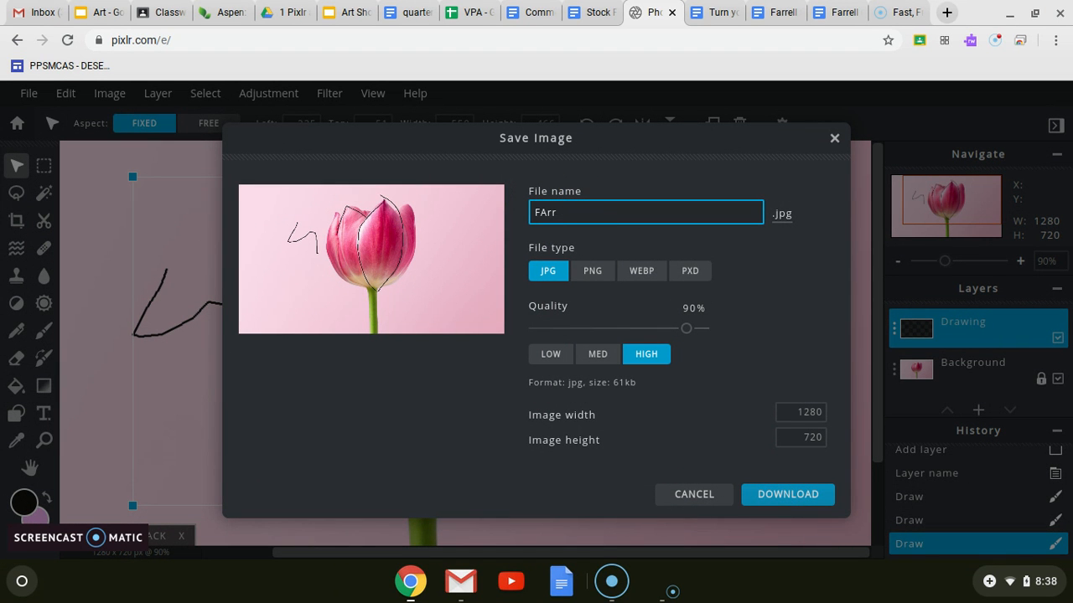
pyautogui.write('eFarrell')
pyautogui.press('shift')
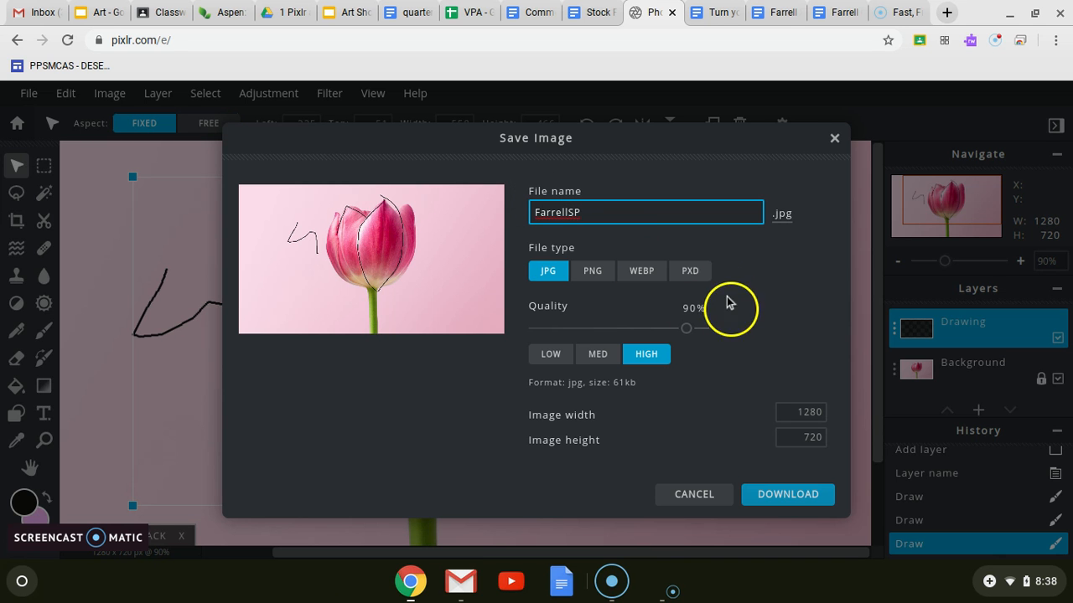
# Step: Download the image as a layered PXD file, and dismiss the download notification and the save dialog
pyautogui.click(692, 272)
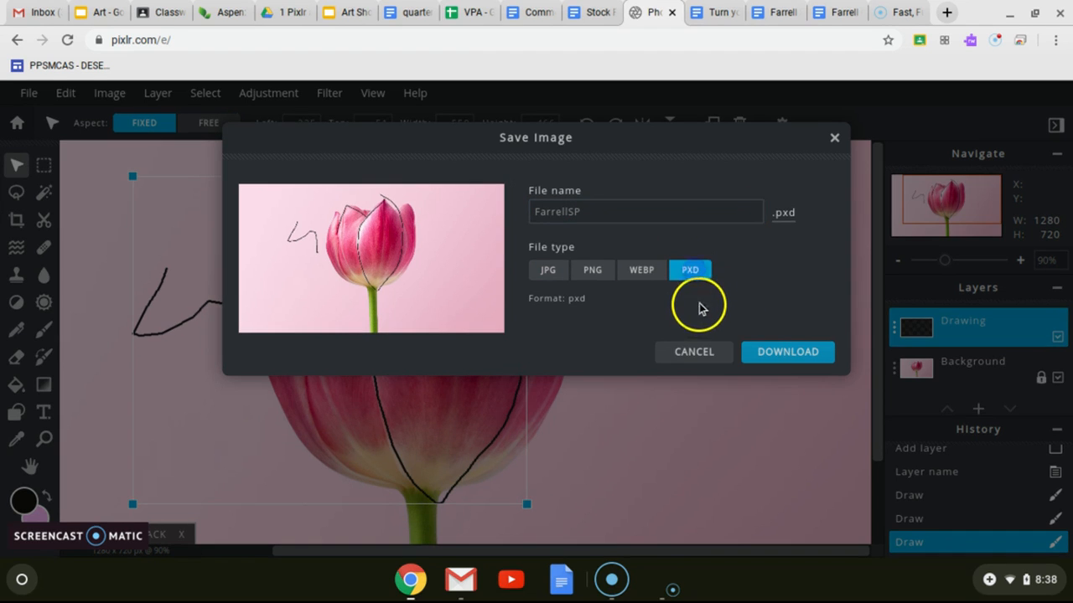
pyautogui.click(773, 356)
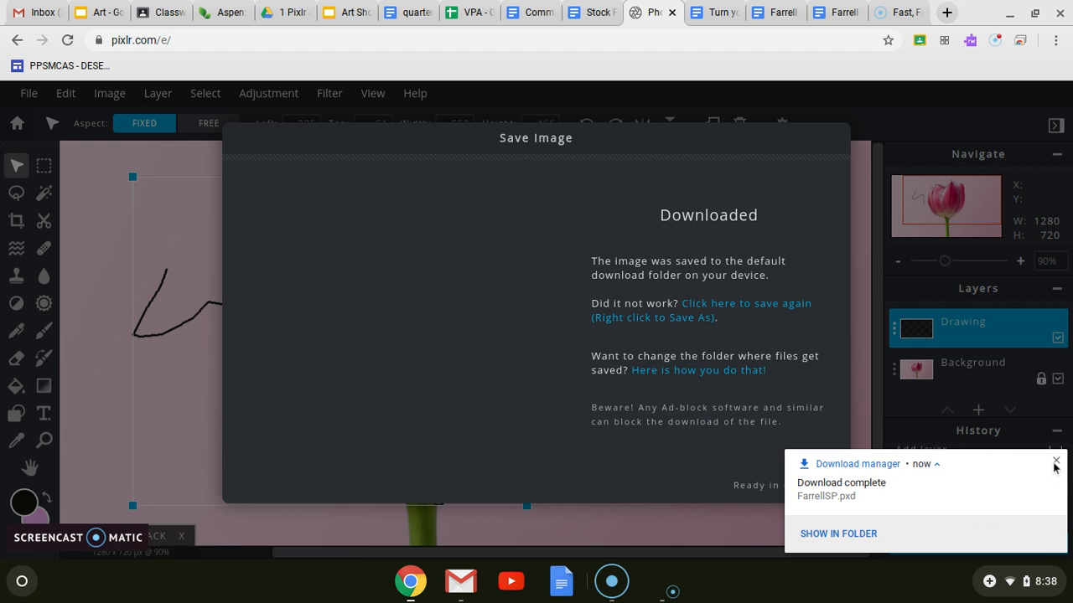
pyautogui.click(1055, 463)
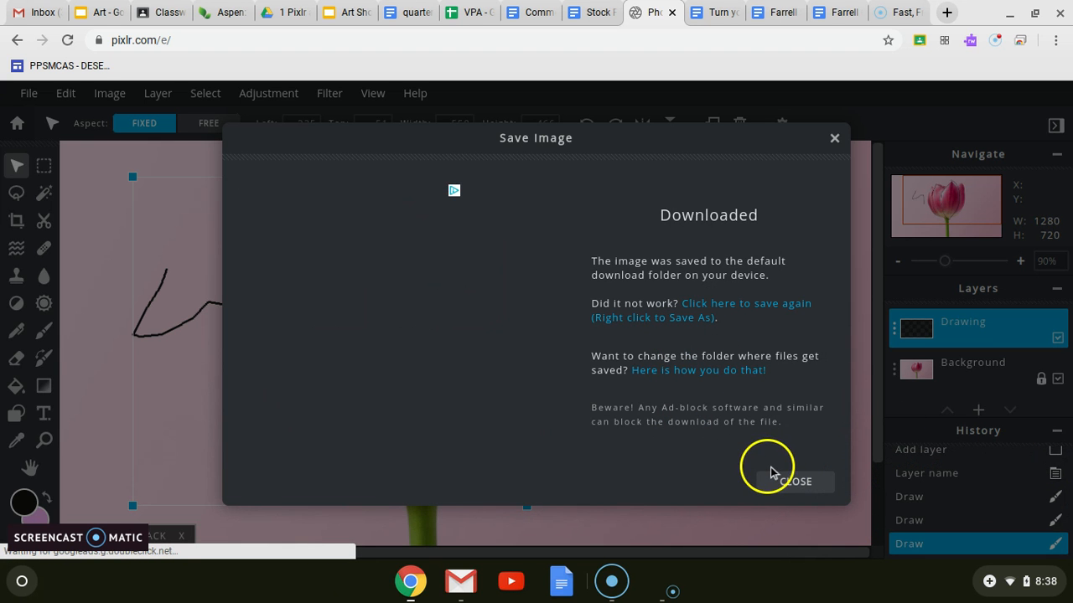
pyautogui.click(773, 475)
# Step: Start a second save of the image, and again name the file with the last name followed by SP
pyautogui.click(28, 94)
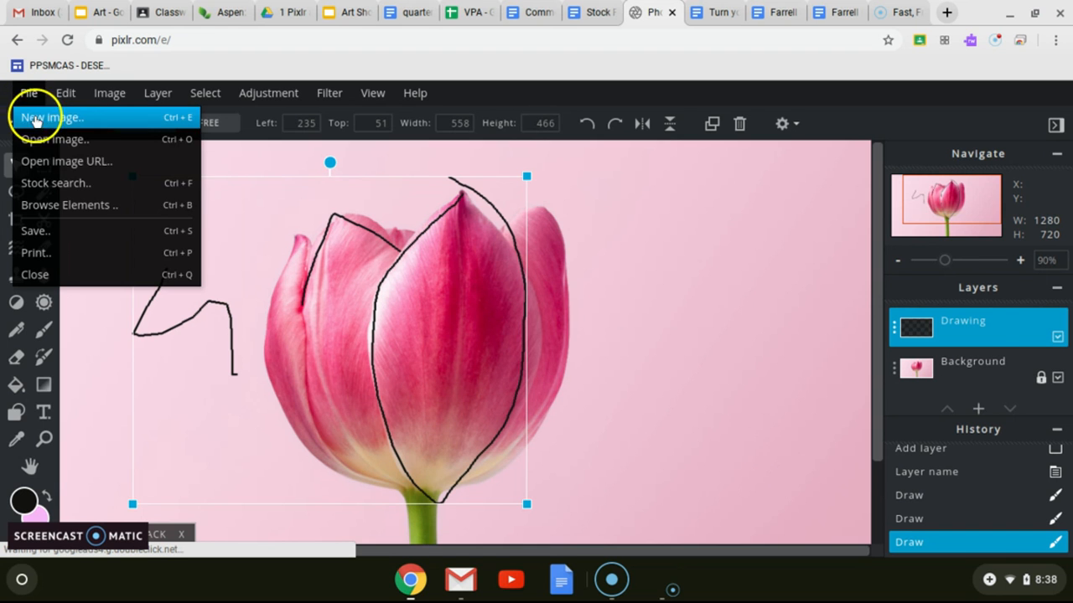
pyautogui.click(43, 227)
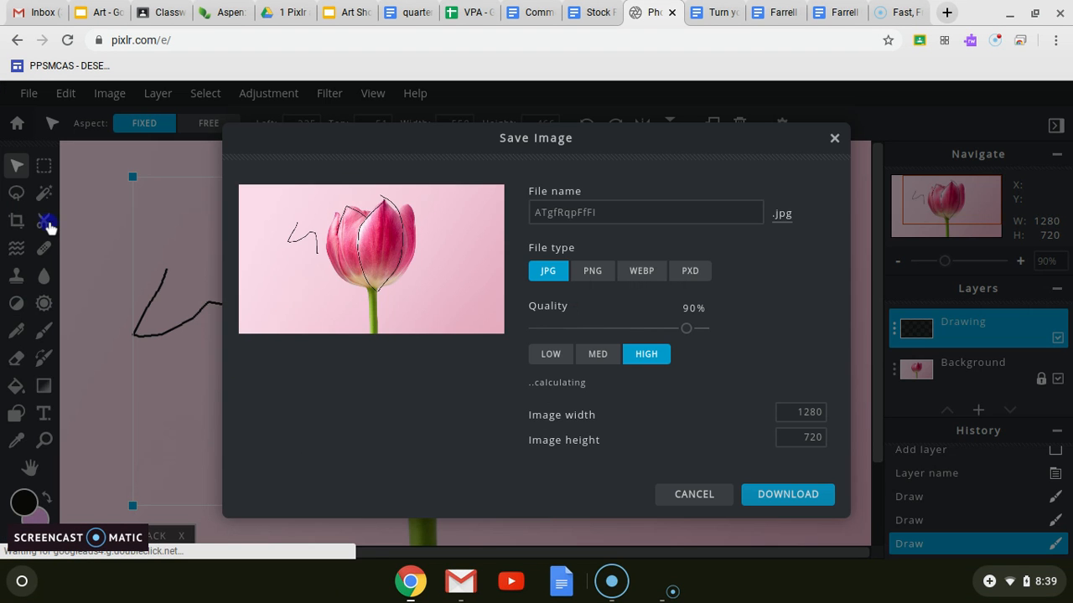
pyautogui.click(623, 210)
pyautogui.moveTo(622, 210); pyautogui.dragTo(522, 211)
pyautogui.write('Farrell')
pyautogui.press('shift')
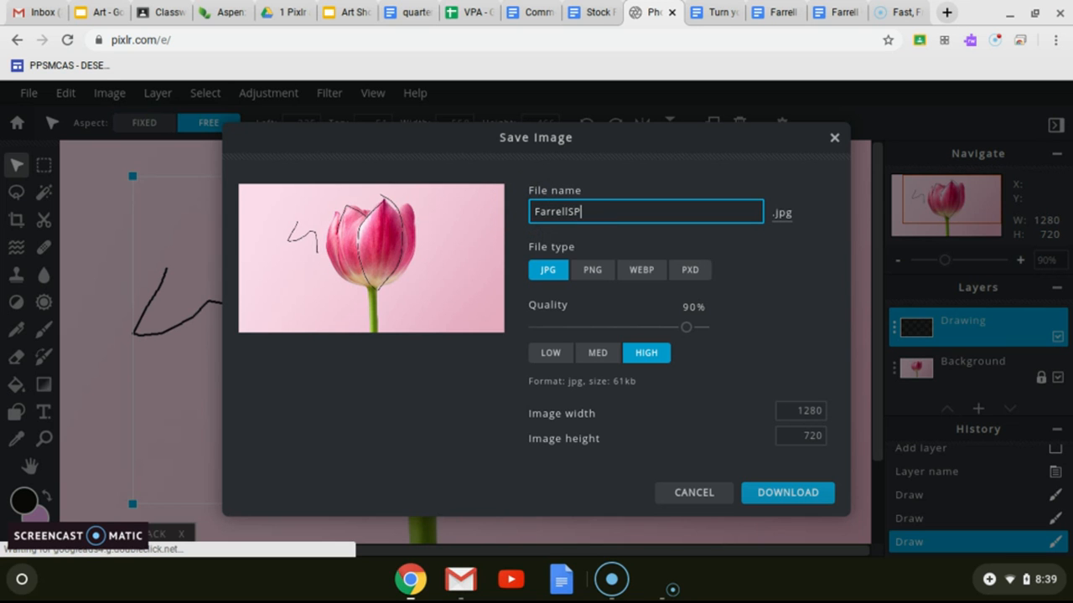
pyautogui.write('SP')
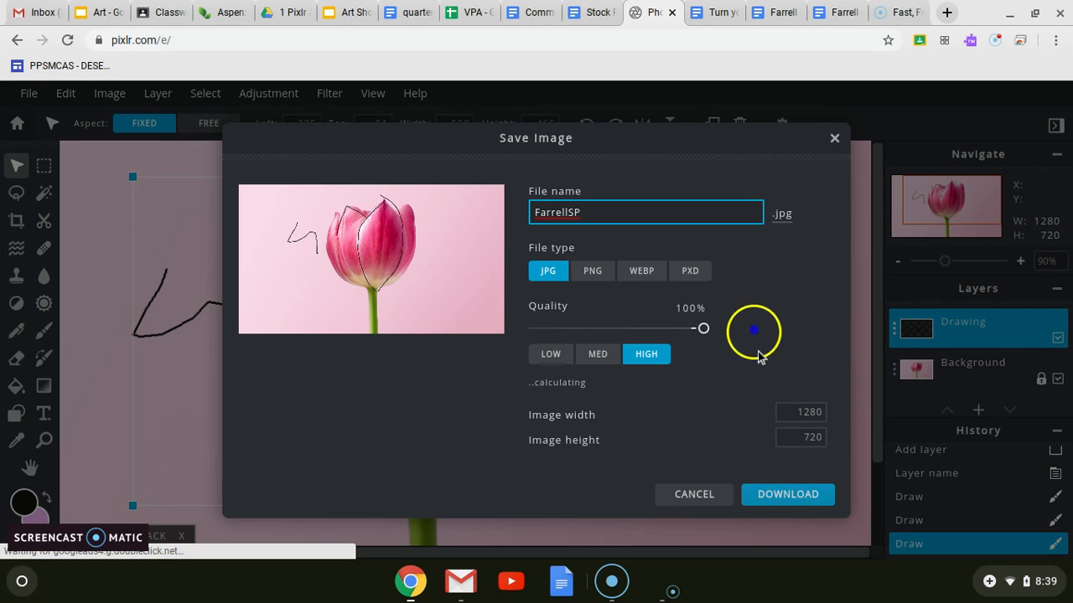
# Step: Download the image as a JPG at 100% quality, and dismiss the download notification and the save dialog
pyautogui.click(792, 497)
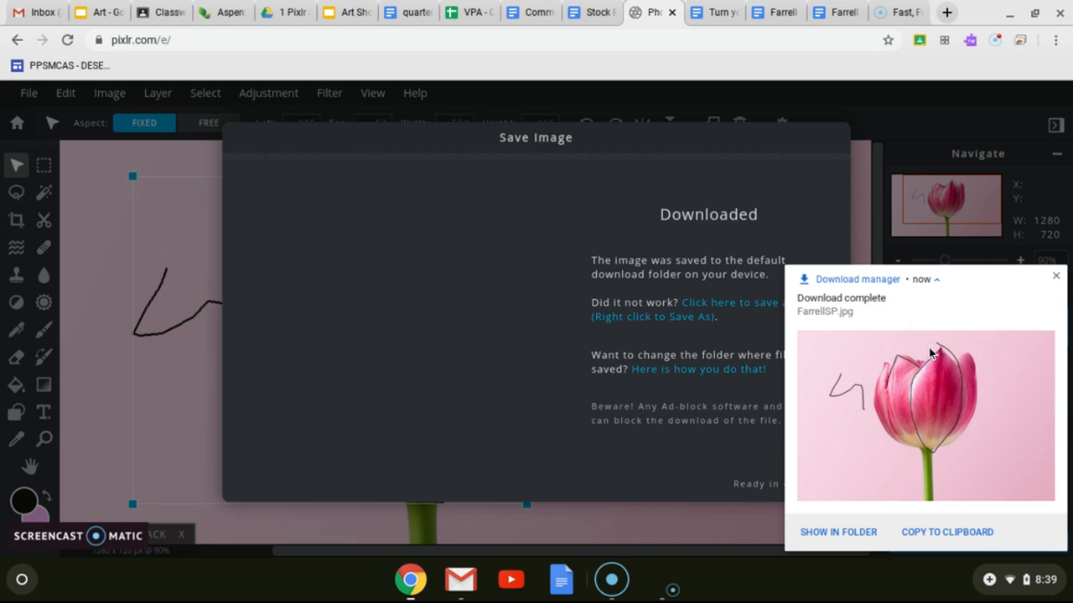
pyautogui.click(1055, 276)
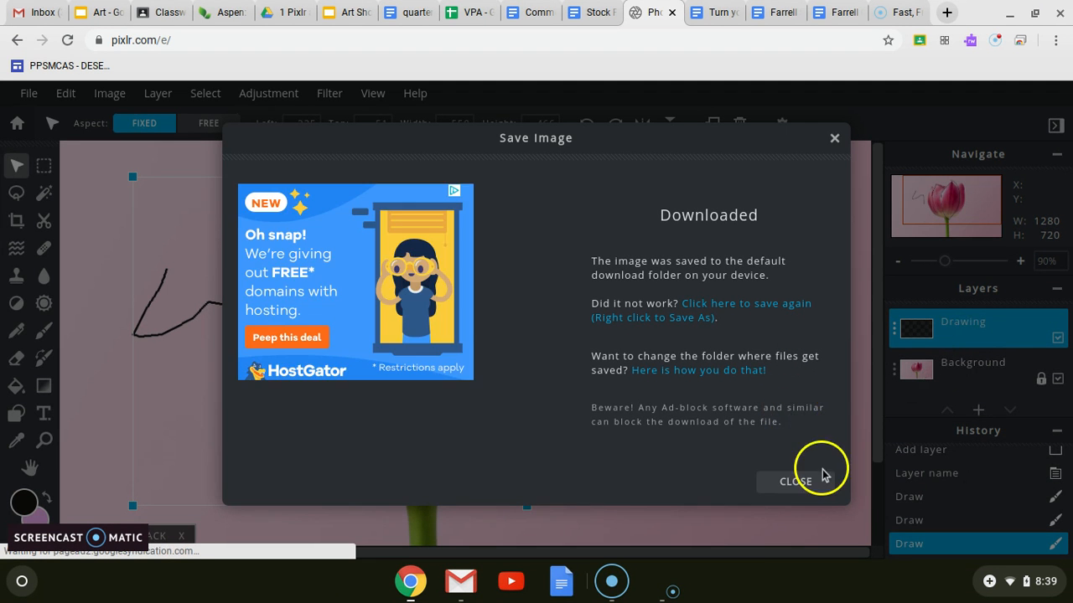
pyautogui.click(807, 488)
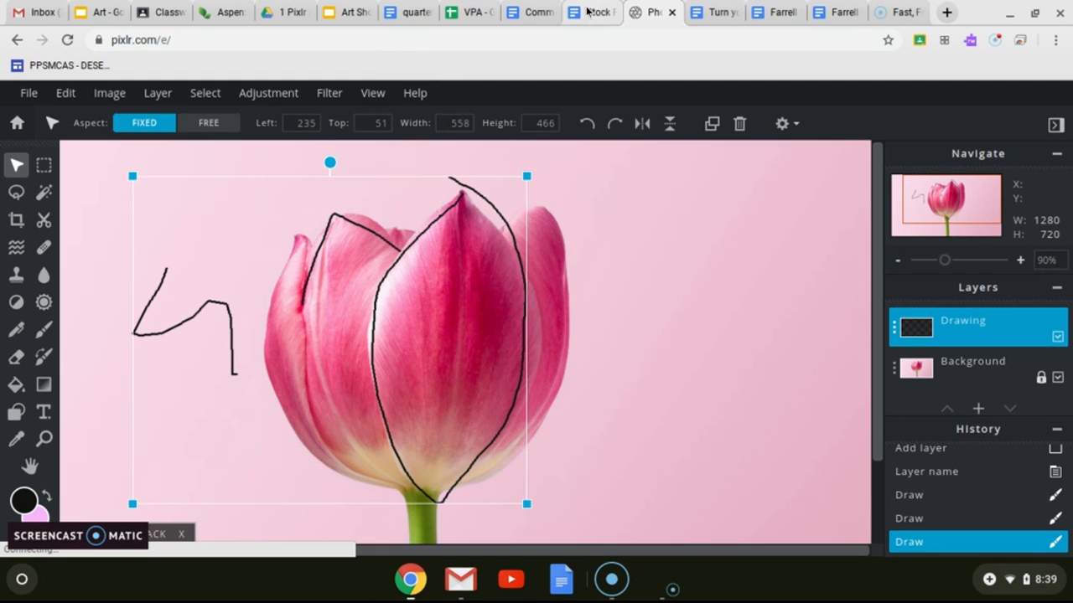
pyautogui.click(443, 124)
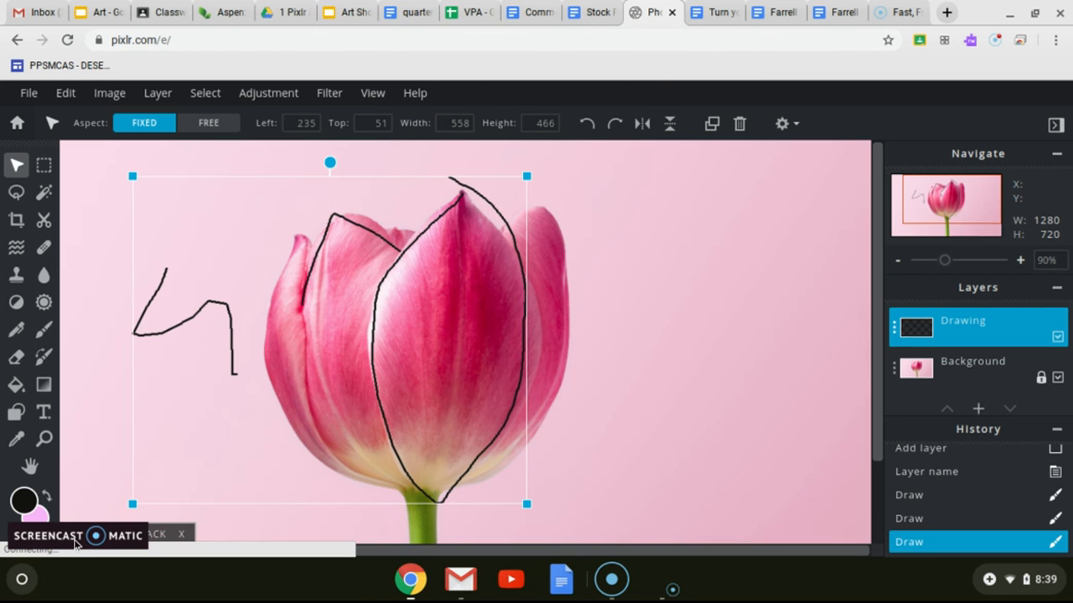